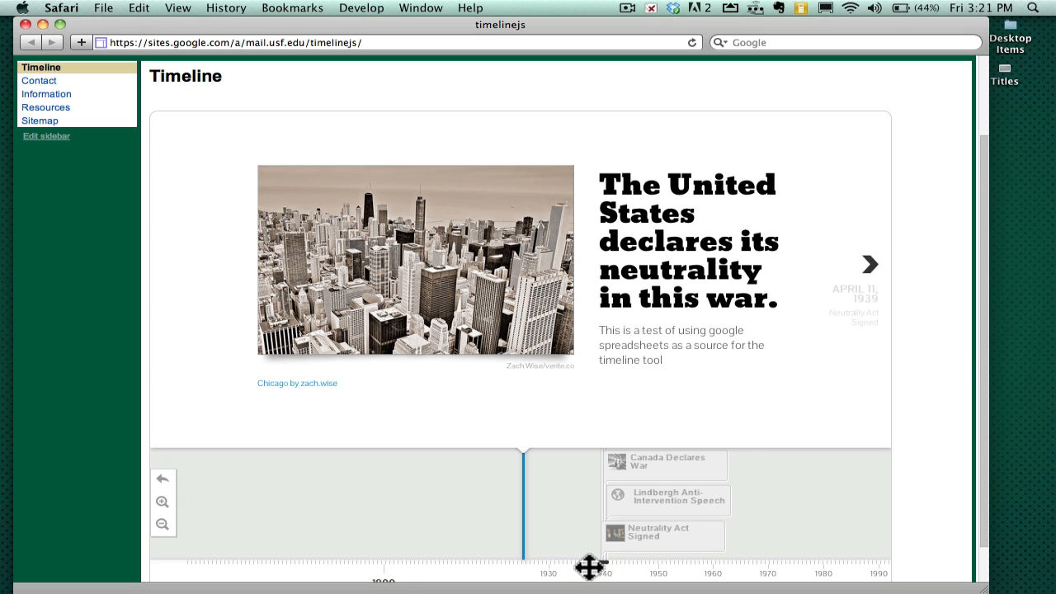
# Step: Explore the example timeline by moving along its date axis, expanding it, and viewing the Canada, Lindbergh and Neutrality Act events
pyautogui.moveTo(589, 567)
pyautogui.mouseDown()
pyautogui.moveTo(603, 568)
pyautogui.moveTo(326, 566)
pyautogui.mouseUp()
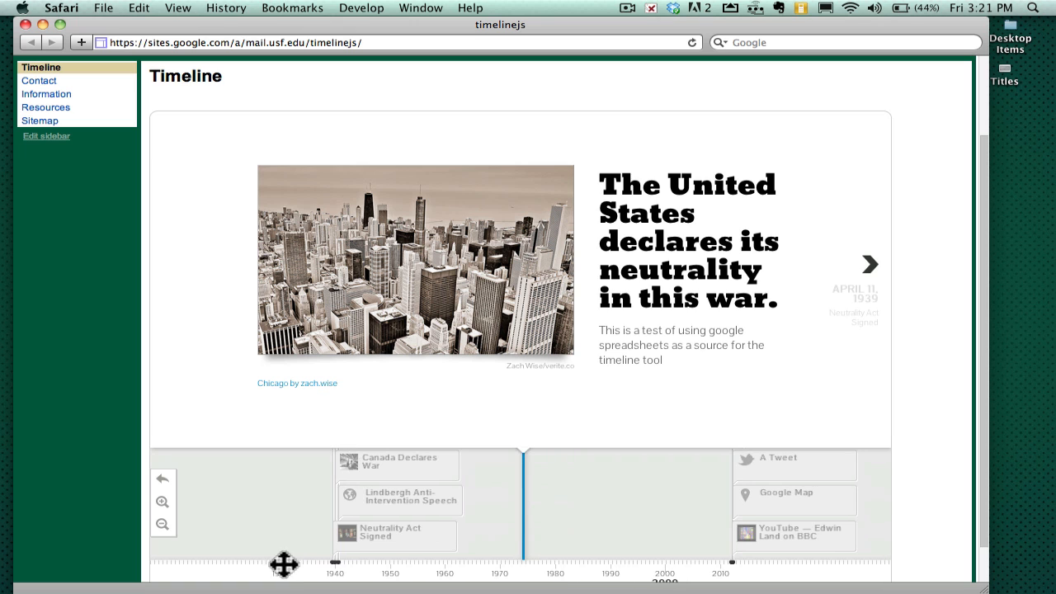
pyautogui.click(162, 502)
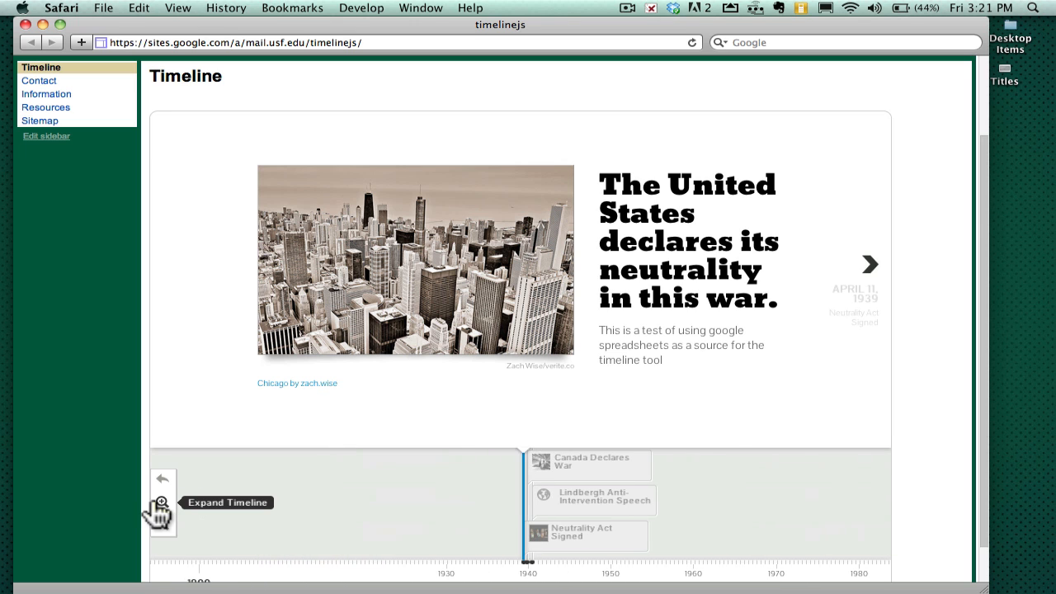
pyautogui.click(605, 471)
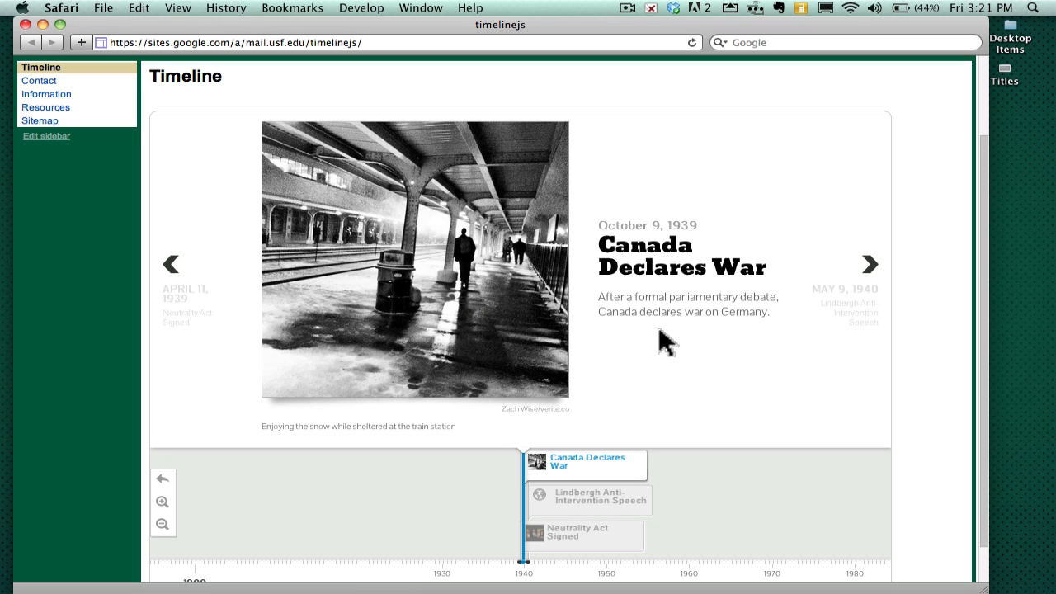
pyautogui.click(586, 505)
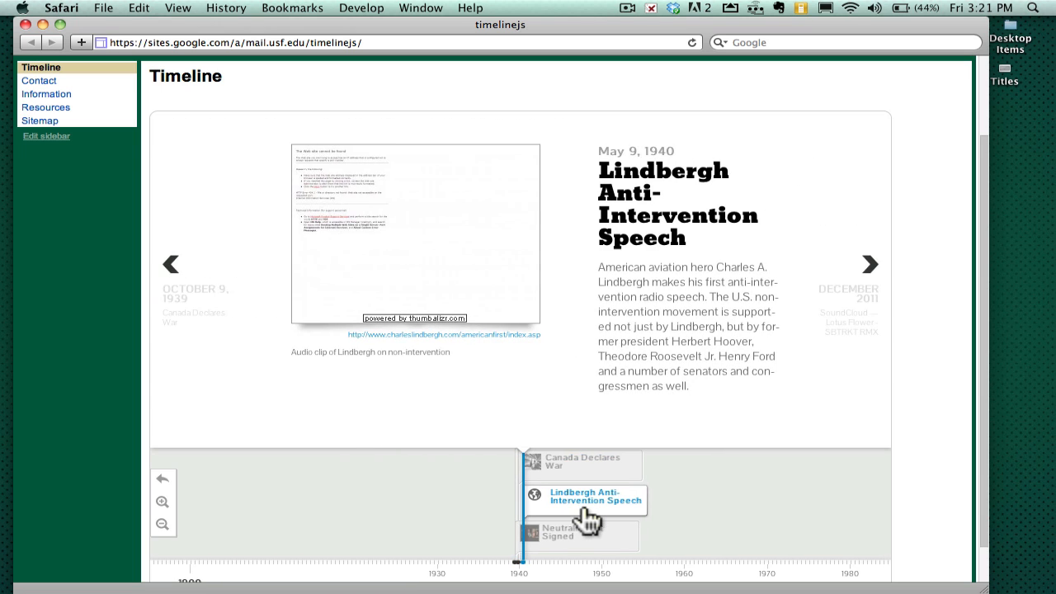
pyautogui.click(583, 550)
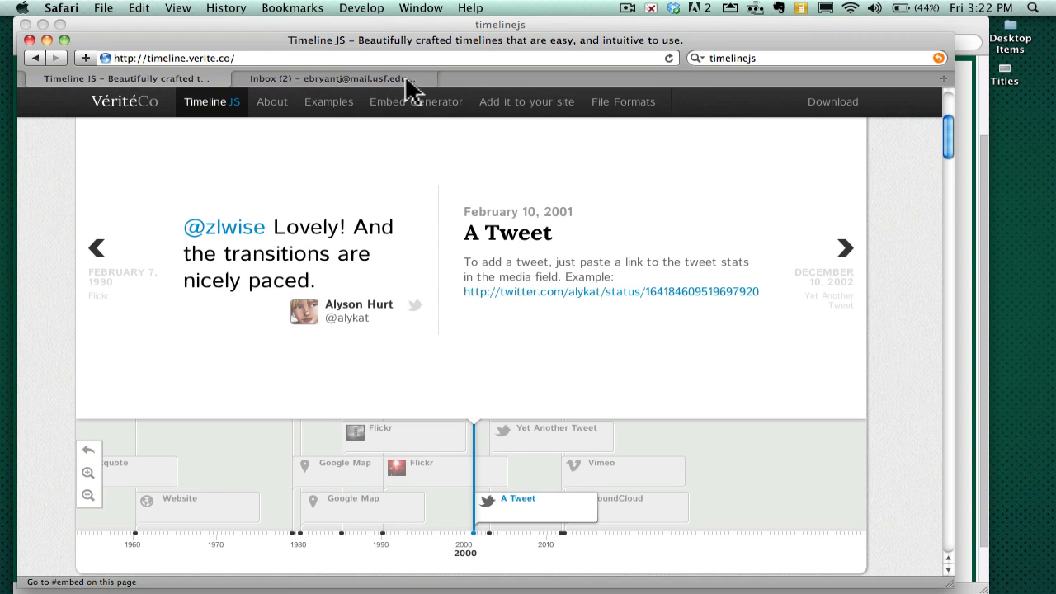
# Step: Go from the university mailbox to Google Sites and start creating a new site
pyautogui.click(406, 80)
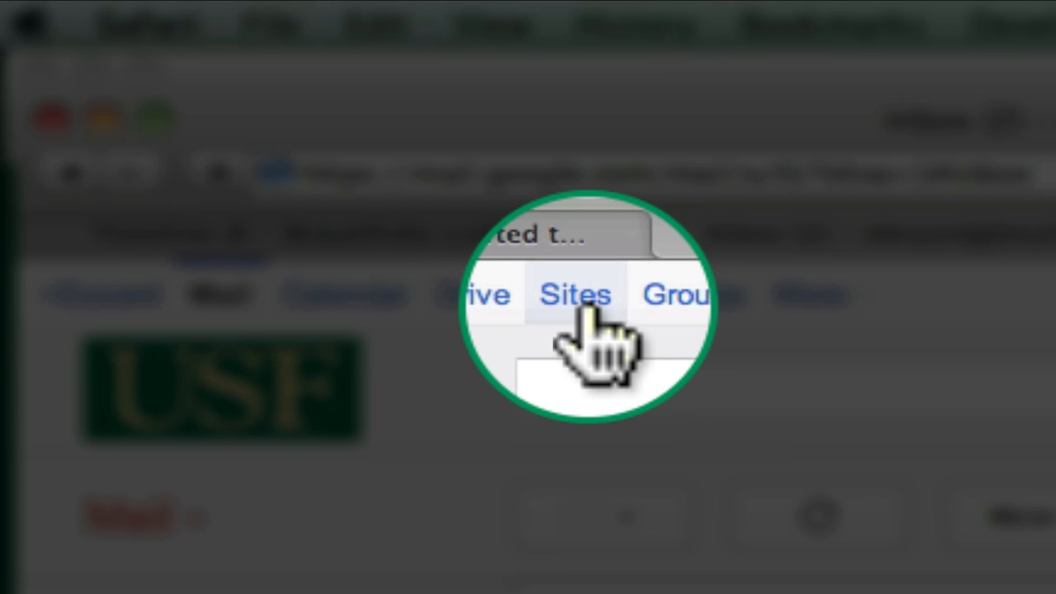
pyautogui.click(582, 309)
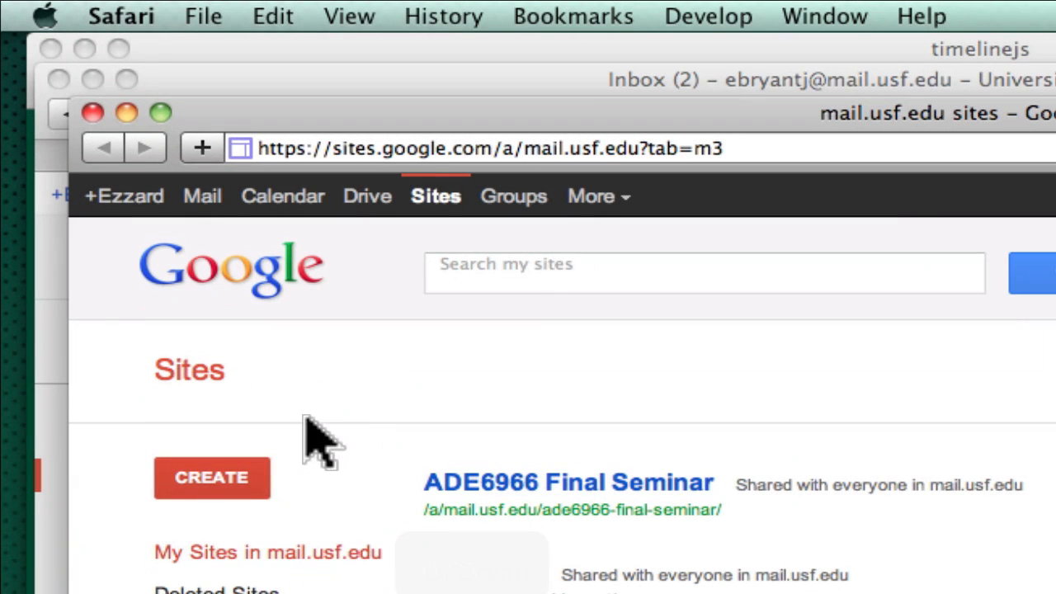
pyautogui.click(233, 479)
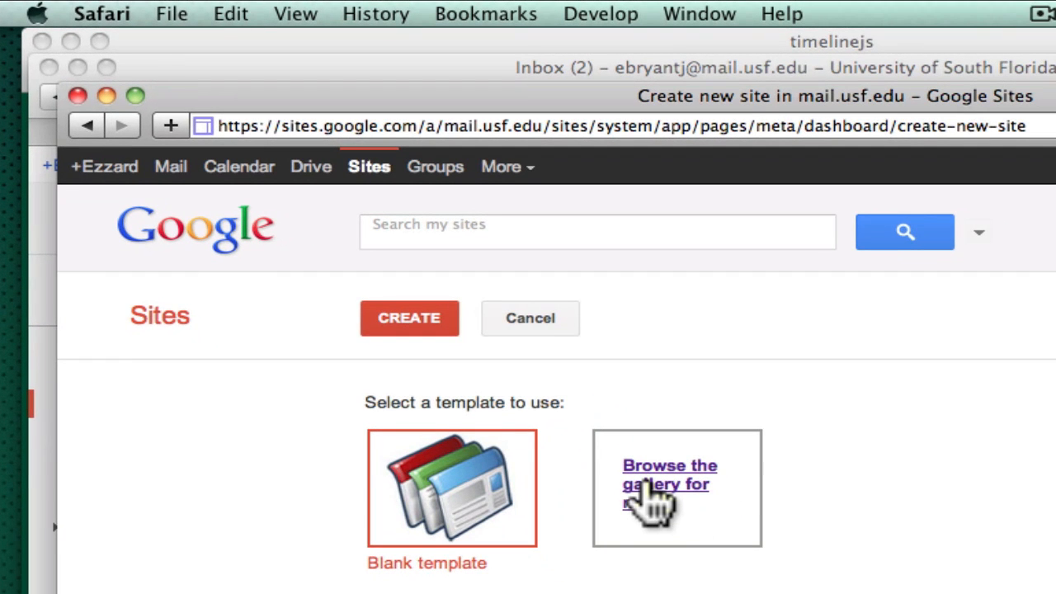
# Step: Choose the USFP-TLI Project Site Template - 01 from the site template gallery
pyautogui.click(648, 487)
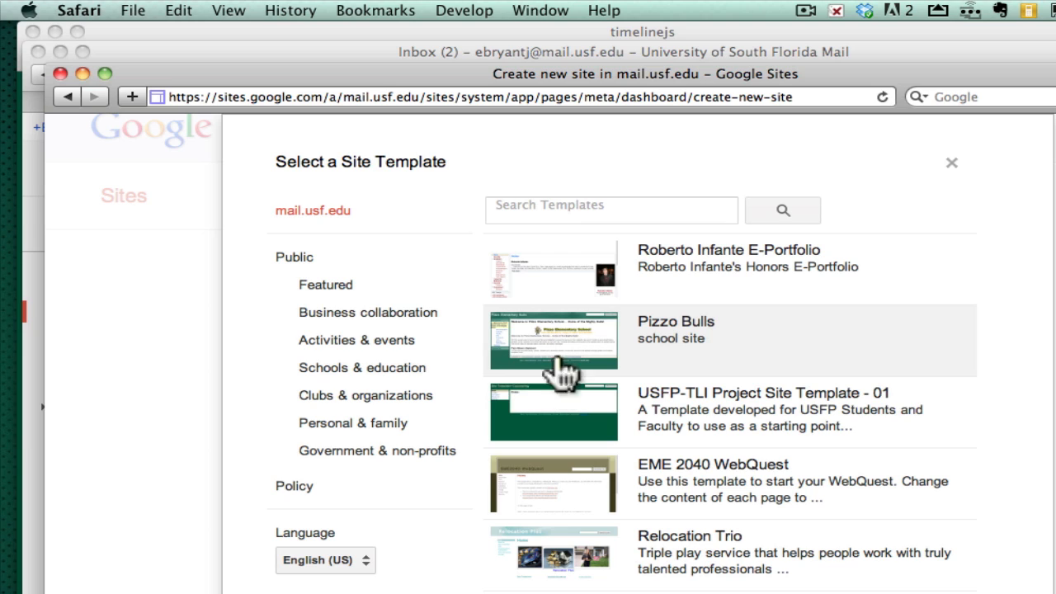
pyautogui.click(550, 421)
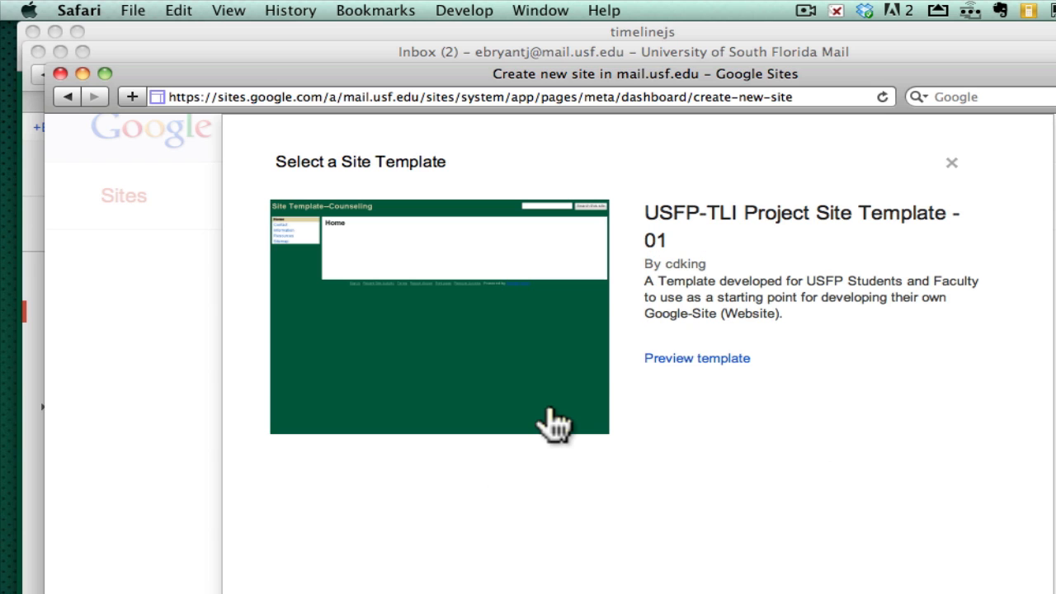
pyautogui.scroll(-2, 519, 514)
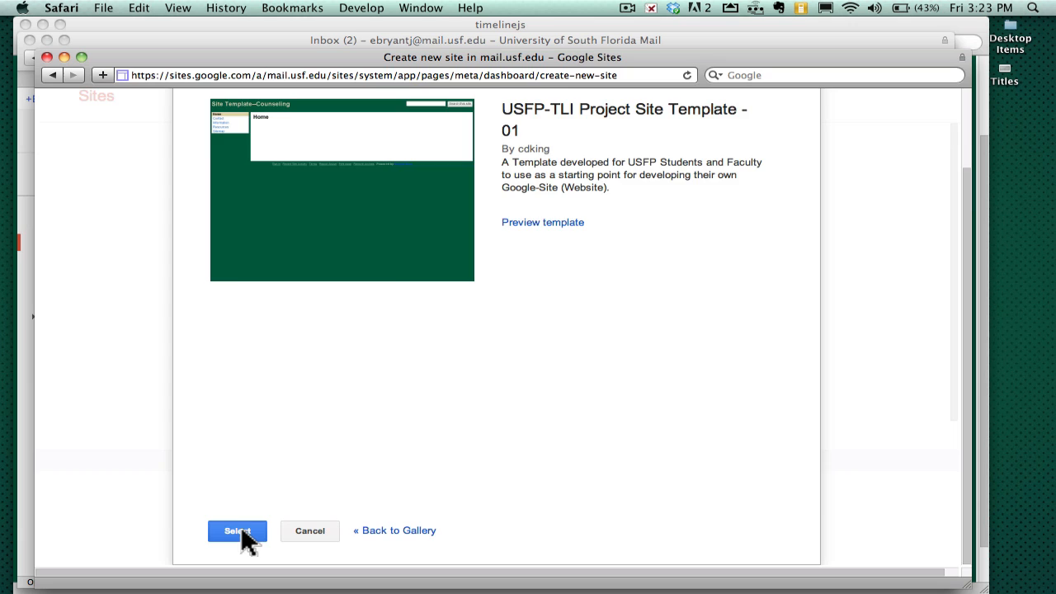
pyautogui.click(245, 537)
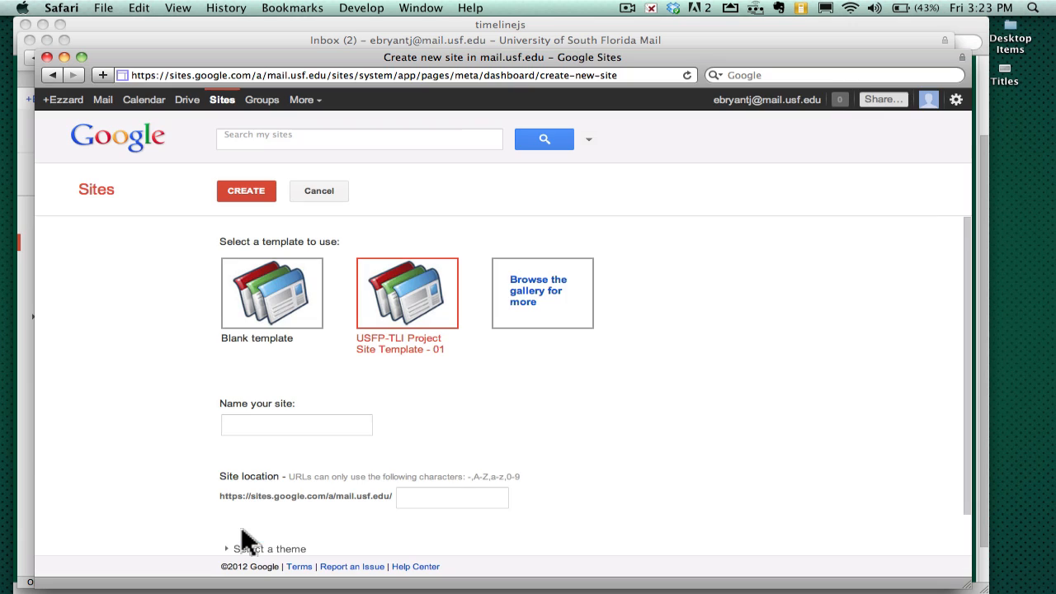
# Step: Name the site History Timeline and create it
pyautogui.click(263, 426)
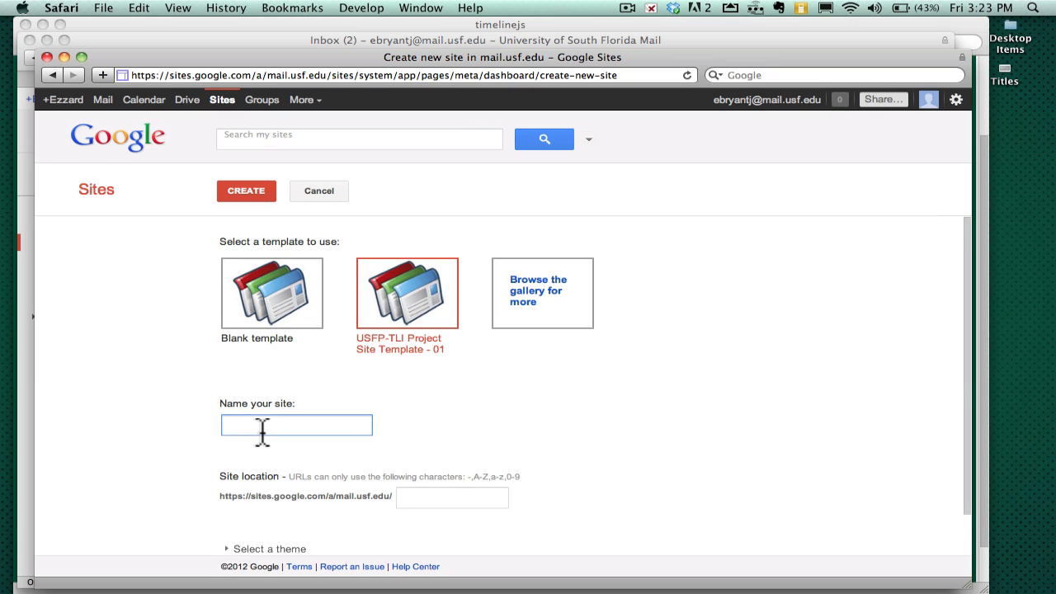
pyautogui.write('History Timeline')
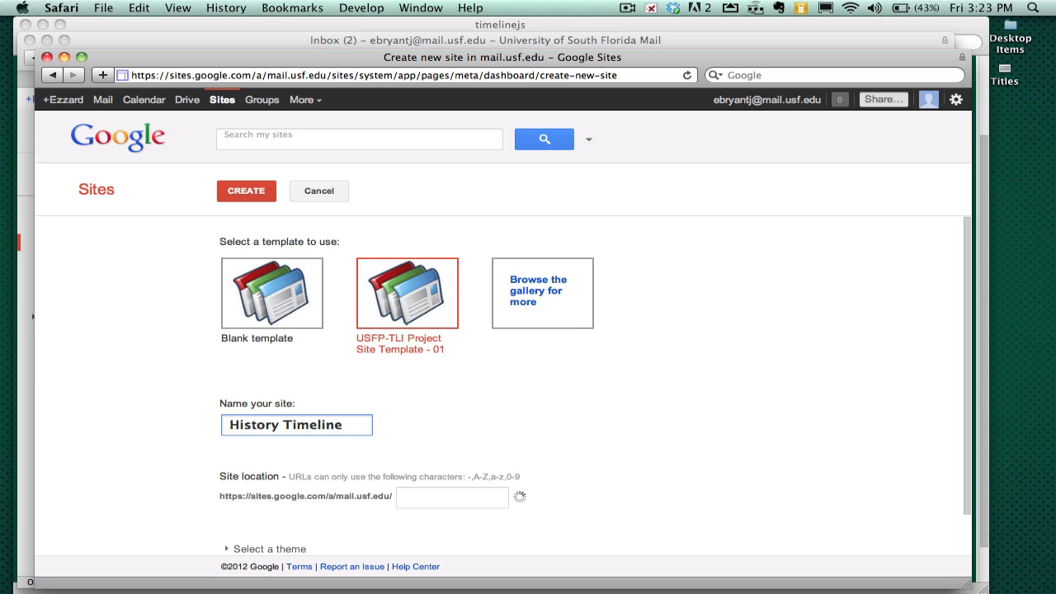
pyautogui.scroll(-2, 289, 467)
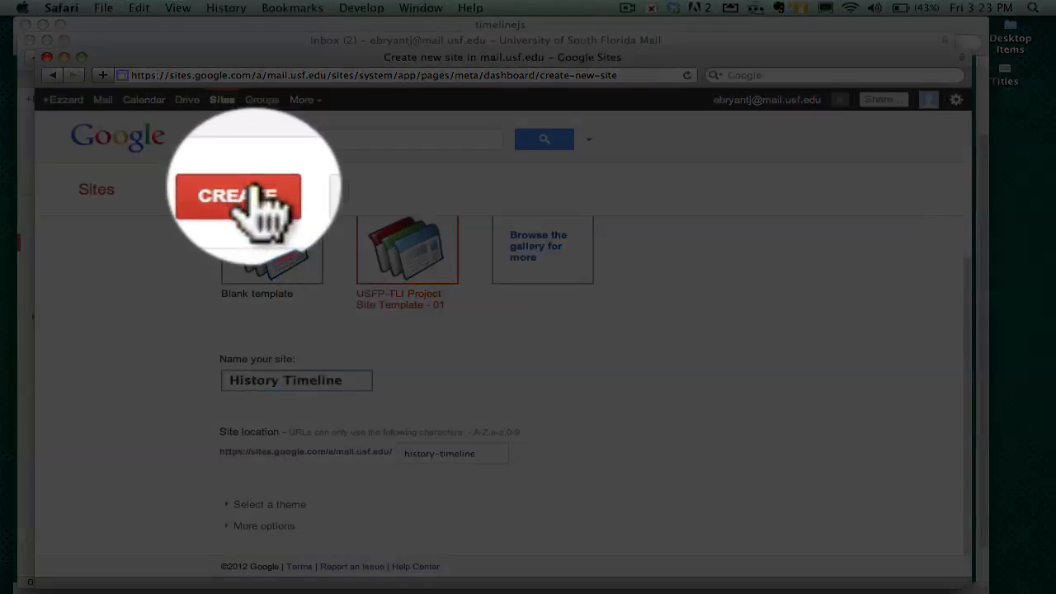
pyautogui.click(246, 191)
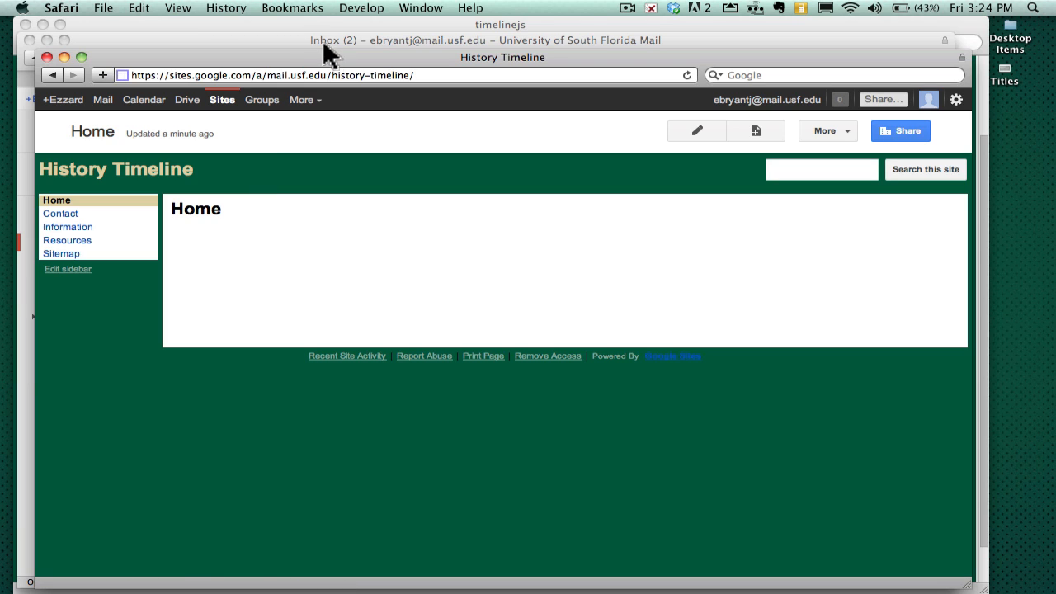
# Step: Search the web for "timeline js" in a new tab and open the Timeline JS site at timeline.verite.co
pyautogui.press('super+t')
pyautogui.press('Tab')
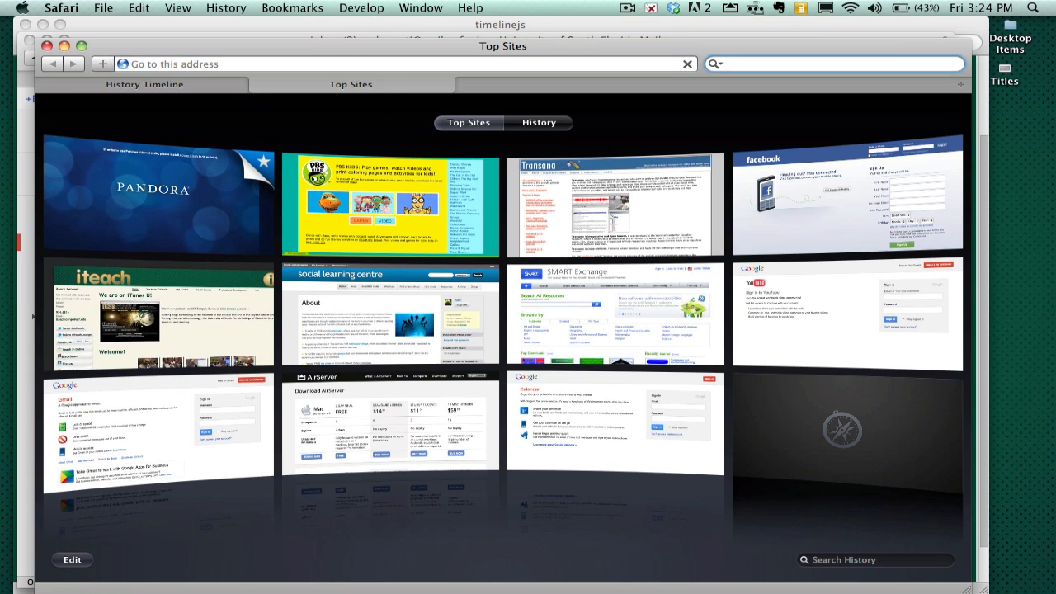
pyautogui.write('timeline js')
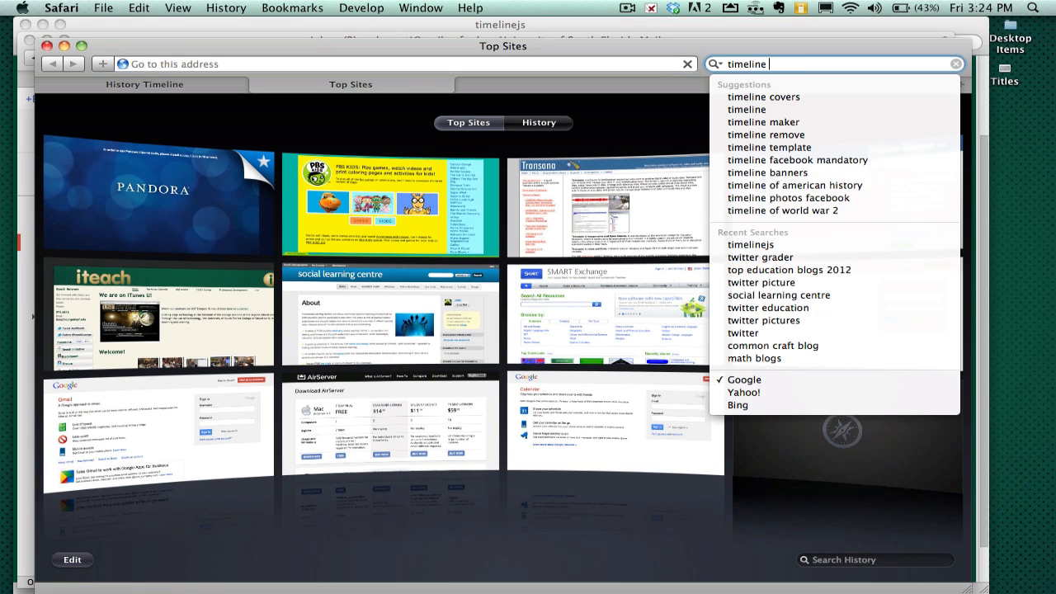
pyautogui.press('Return')
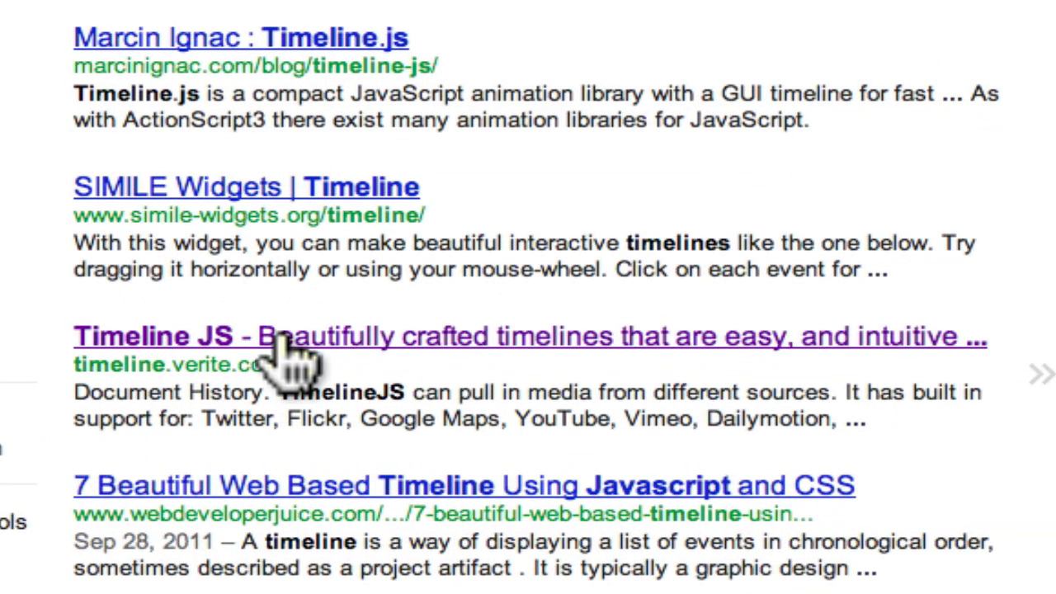
pyautogui.click(280, 338)
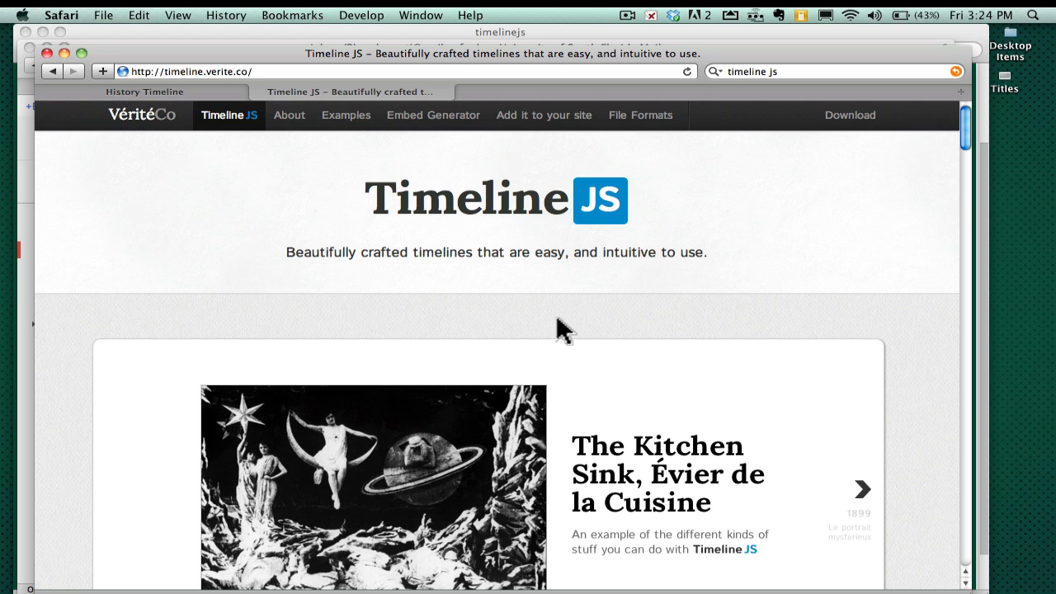
# Step: Examine the Timeline JS page's sample timeline, Embed Generator options and instructions for adding a timeline to a site
pyautogui.scroll(-2, 561, 330)
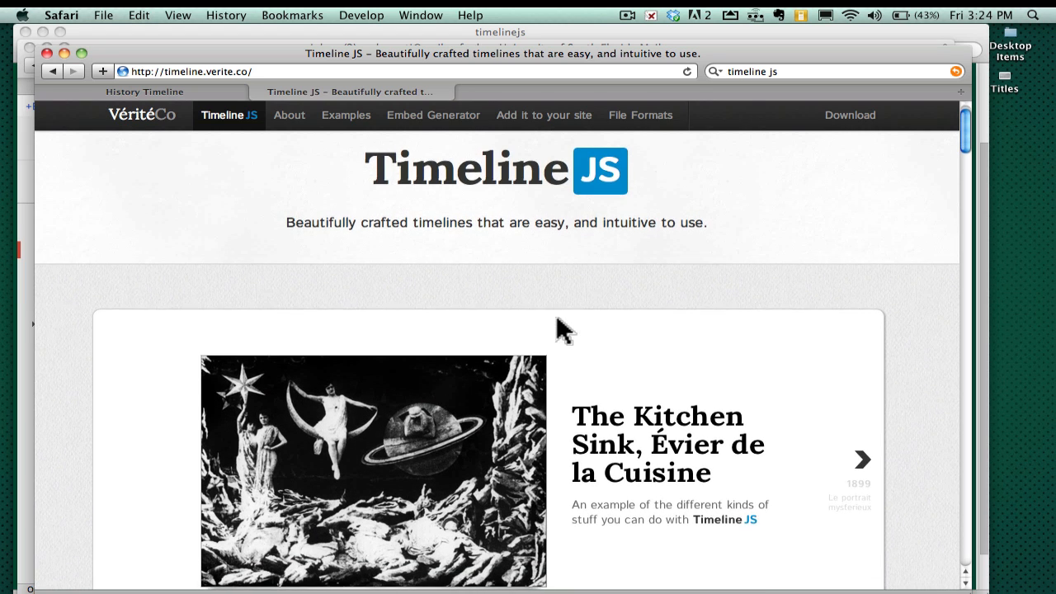
pyautogui.scroll(-3, 561, 331)
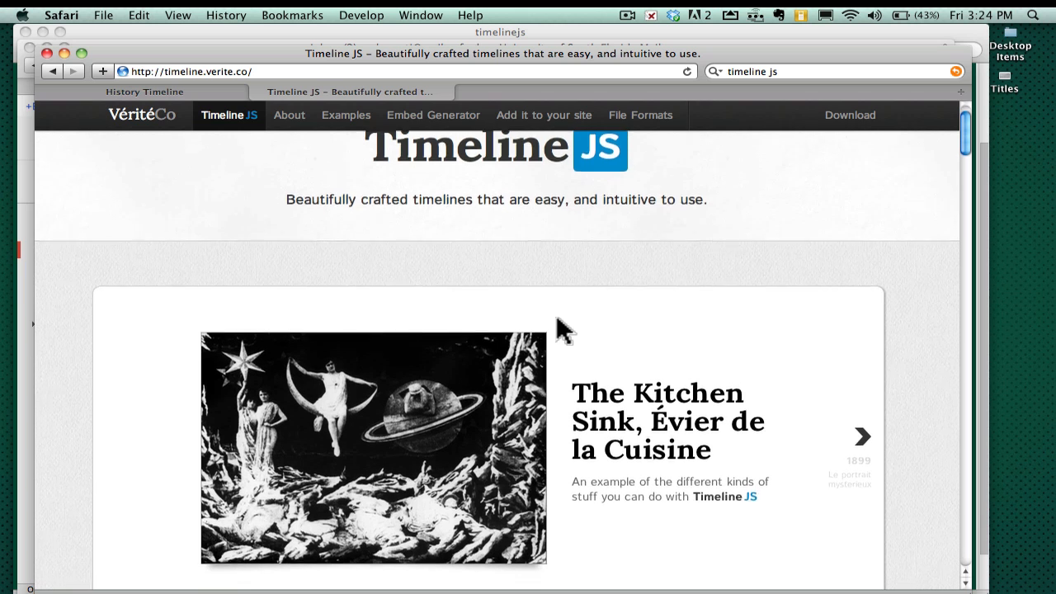
pyautogui.scroll(-6, 562, 330)
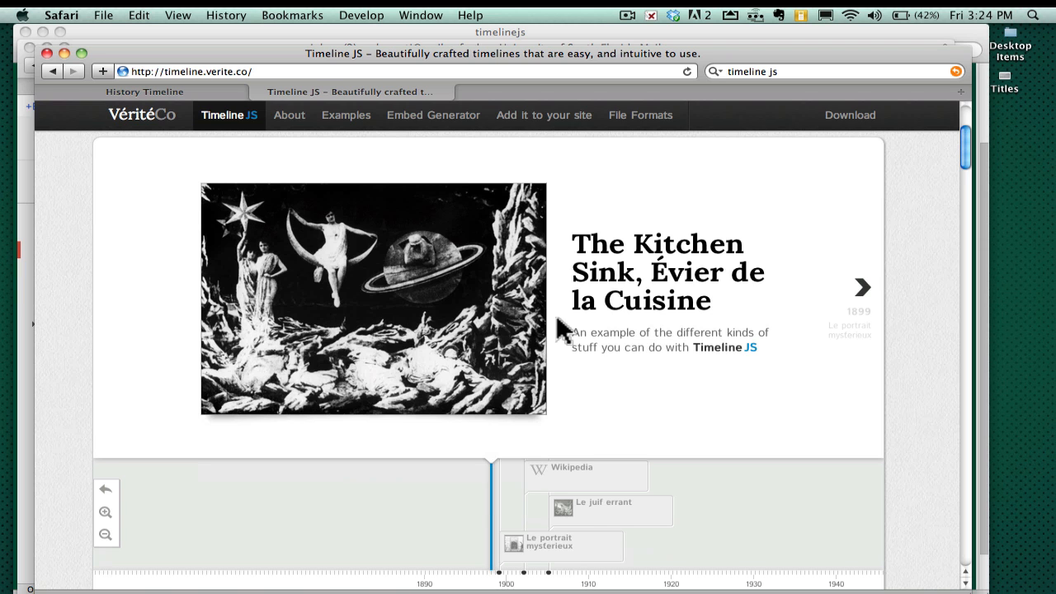
pyautogui.scroll(-15, 561, 330)
pyautogui.scroll(20, 562, 330)
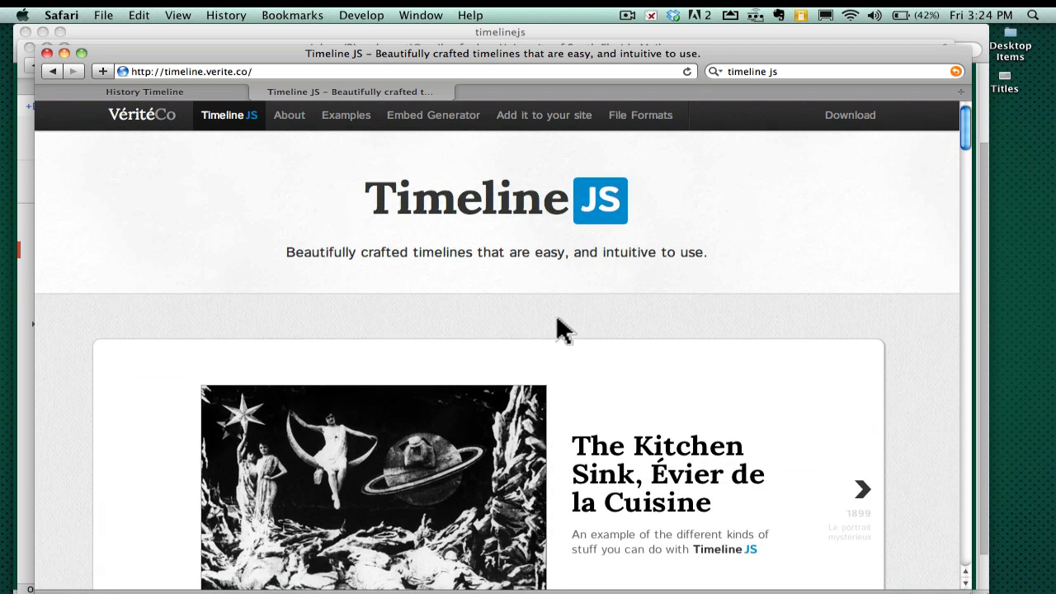
pyautogui.click(561, 124)
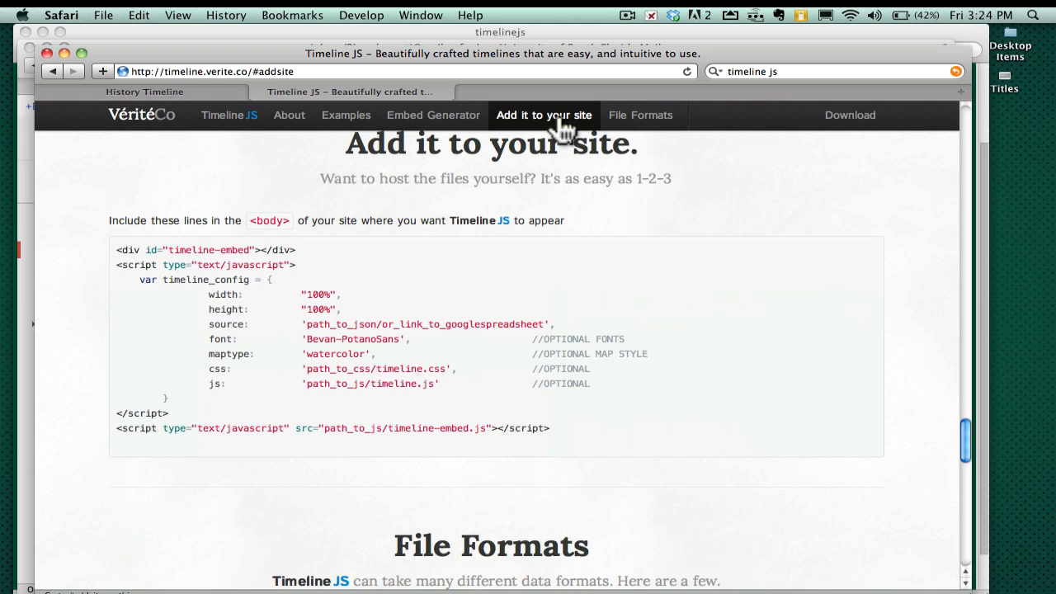
pyautogui.scroll(5, 555, 244)
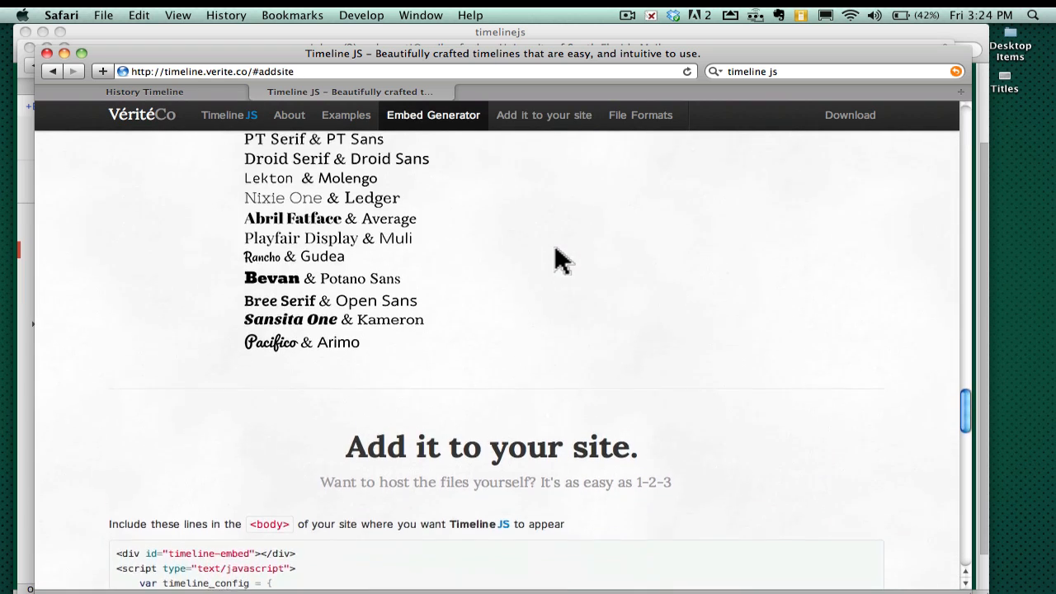
pyautogui.scroll(7, 555, 247)
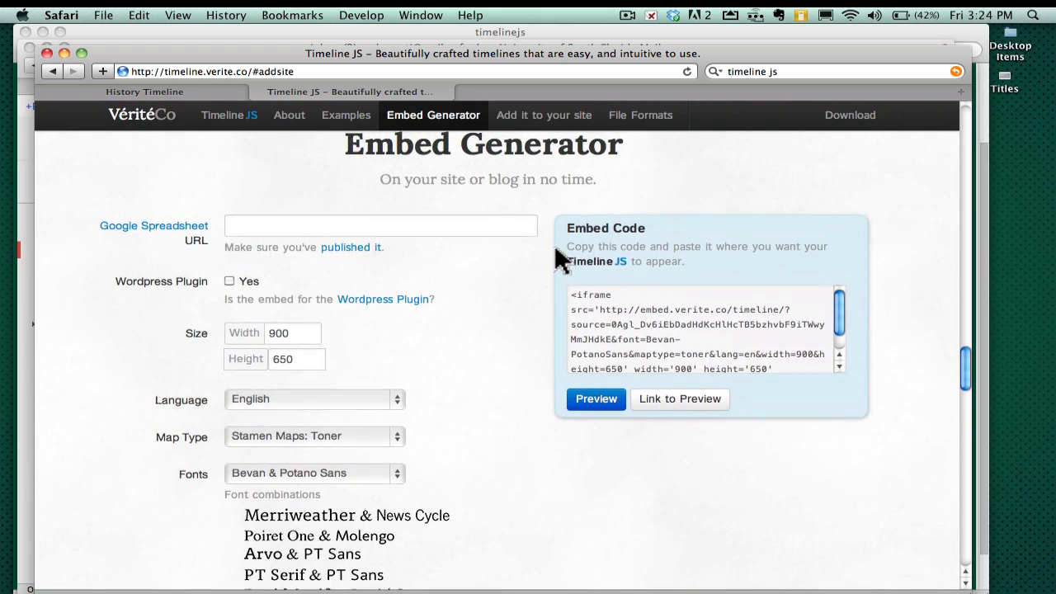
pyautogui.scroll(-15, 555, 248)
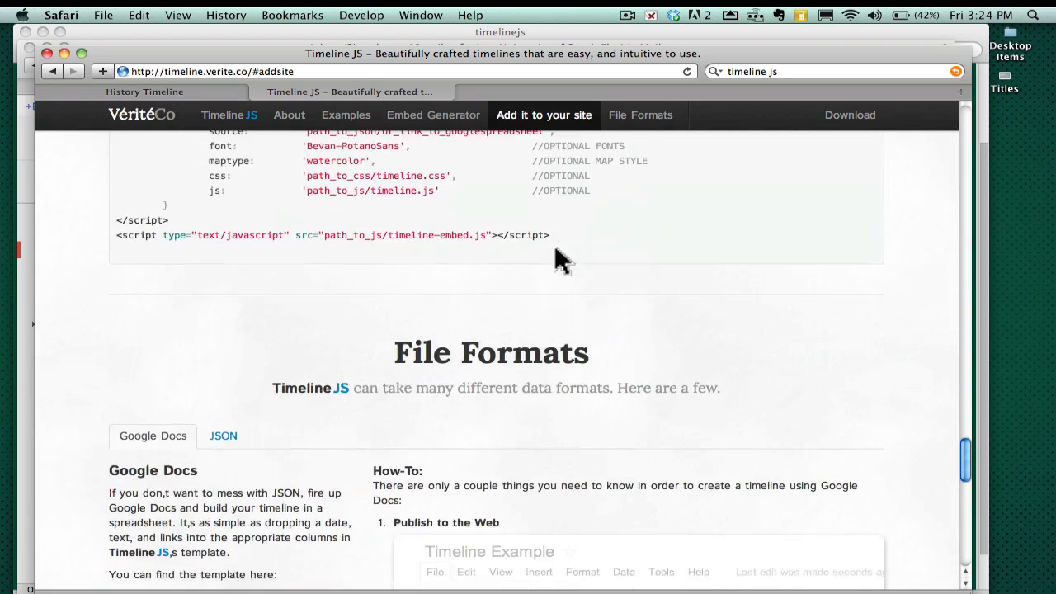
# Step: Create a copy of the Google Doc timeline template from the File Formats section, using the signed-in account
pyautogui.scroll(-4, 556, 248)
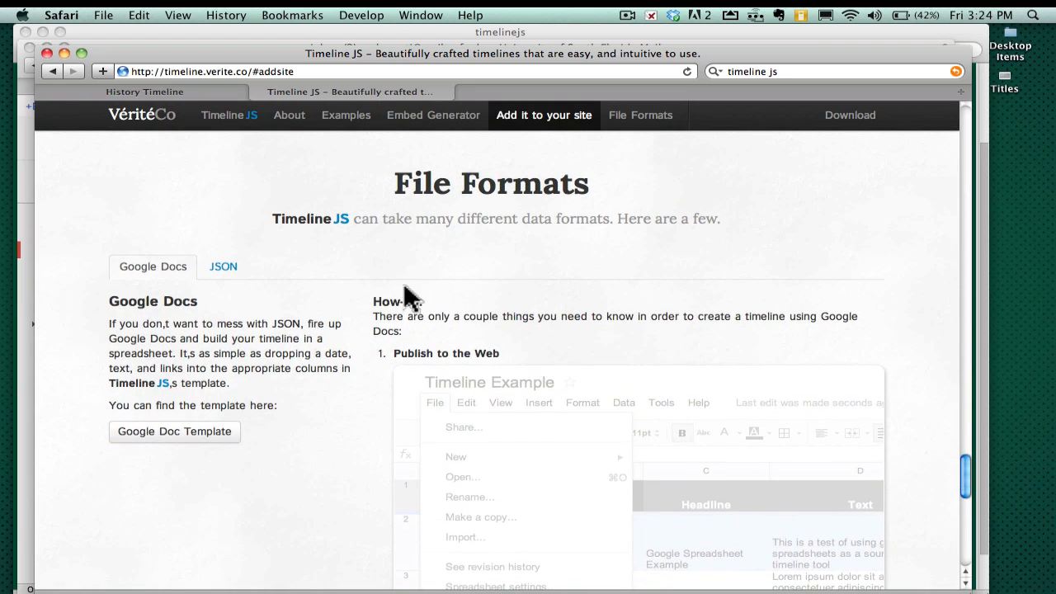
pyautogui.click(206, 435)
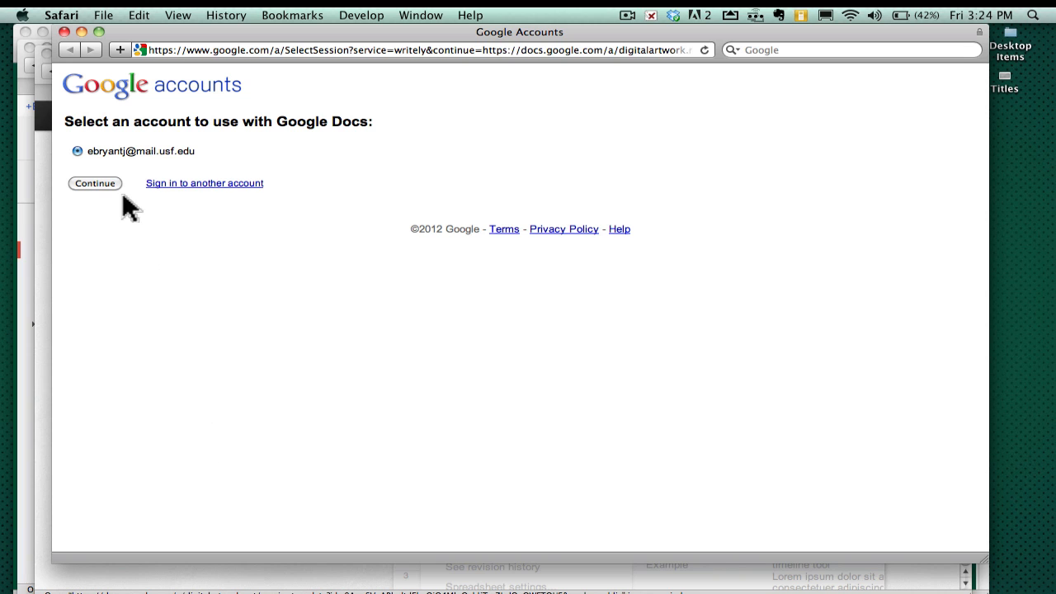
pyautogui.click(103, 182)
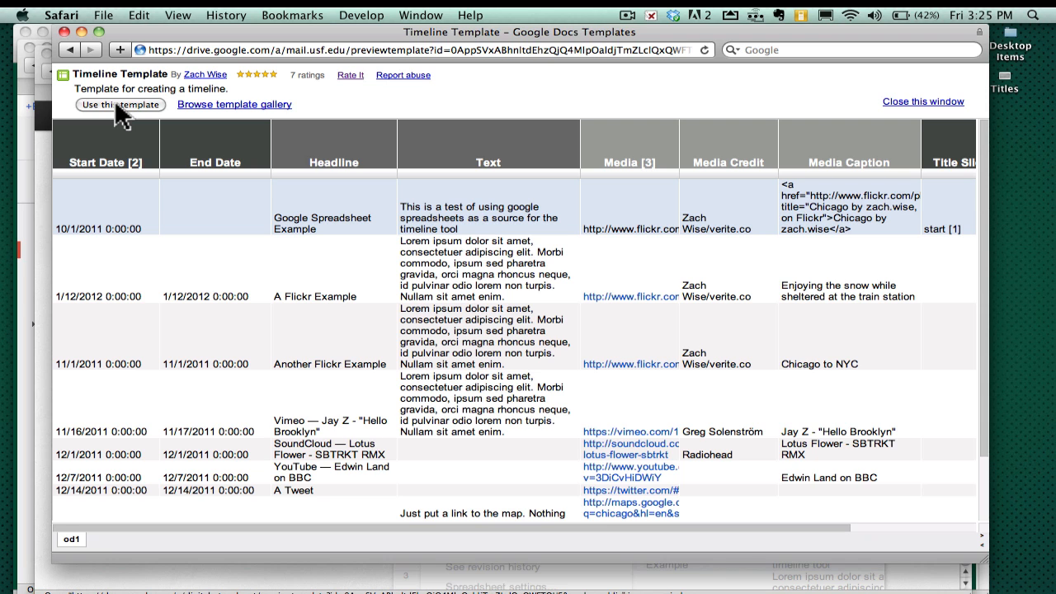
pyautogui.click(115, 106)
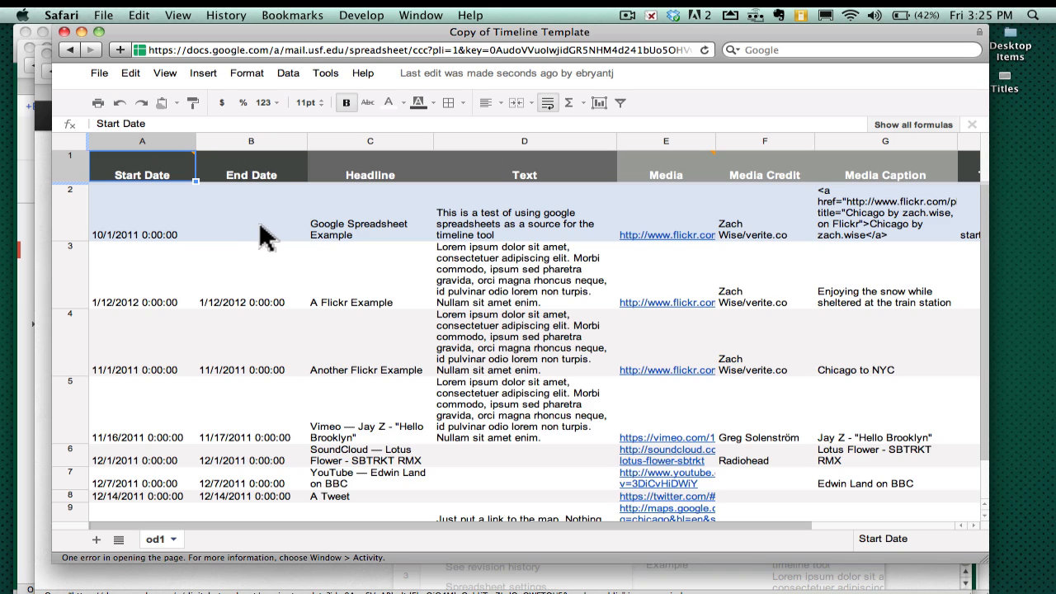
# Step: Inspect the headline, text and media link cells of the first sample event in row 2
pyautogui.moveTo(236, 307)
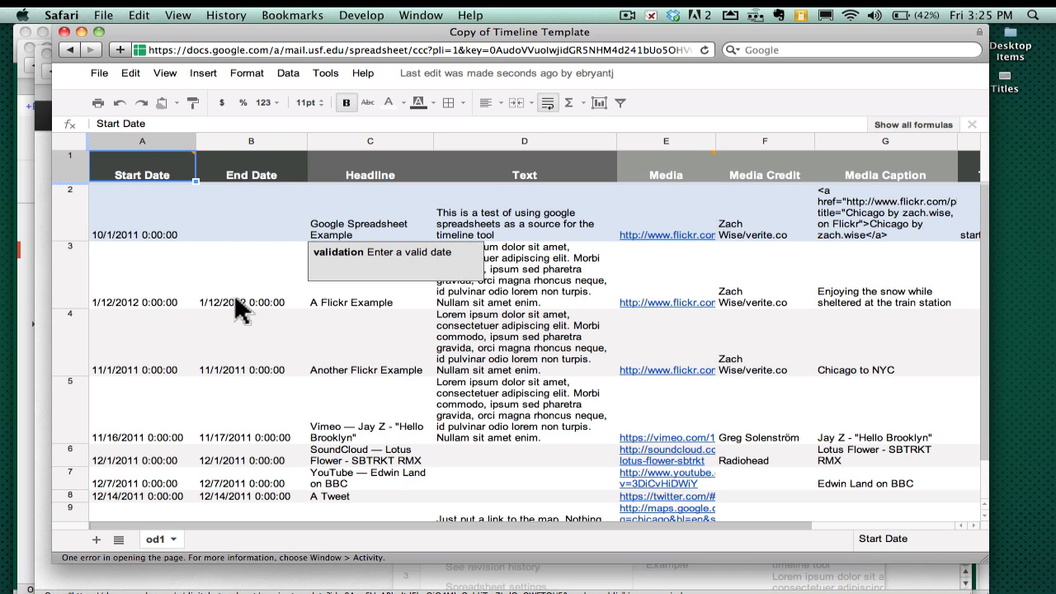
pyautogui.click(340, 220)
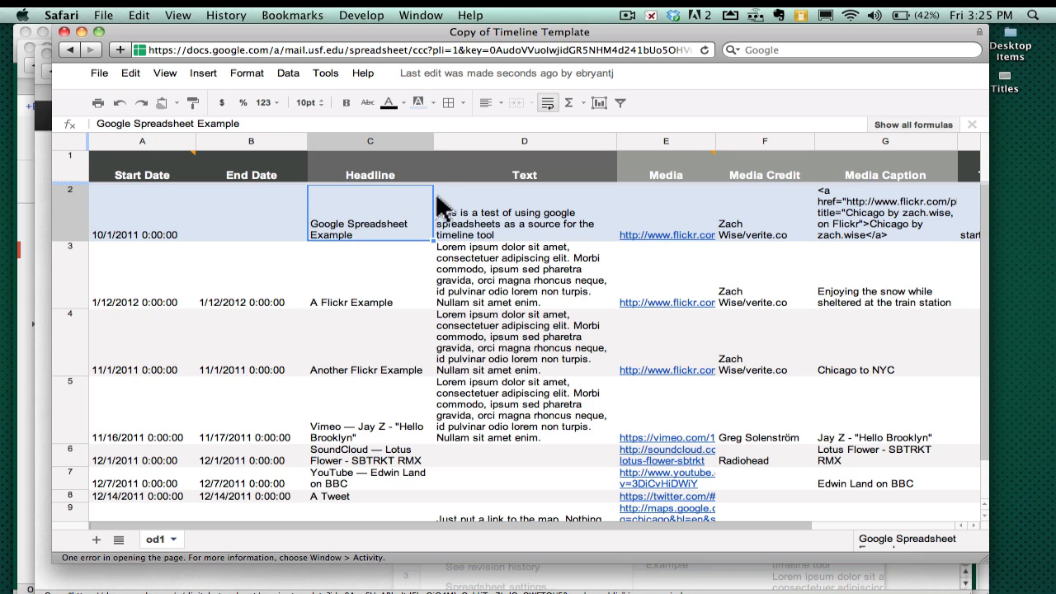
pyautogui.click(507, 217)
pyautogui.click(665, 223)
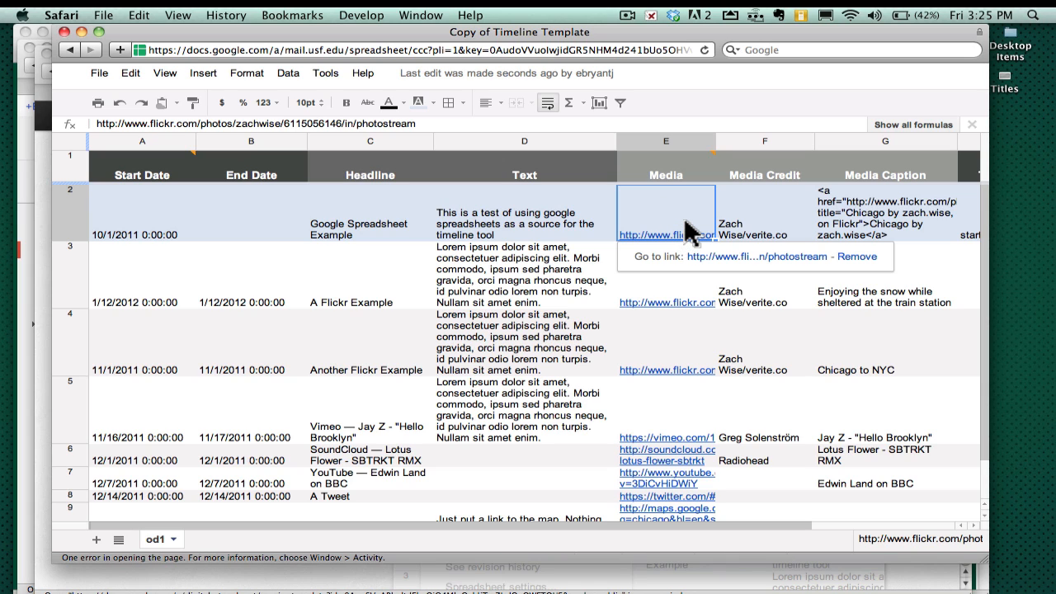
# Step: Inspect the first sample event's media credit cell and the note attached to the Title Slide column
pyautogui.click(760, 228)
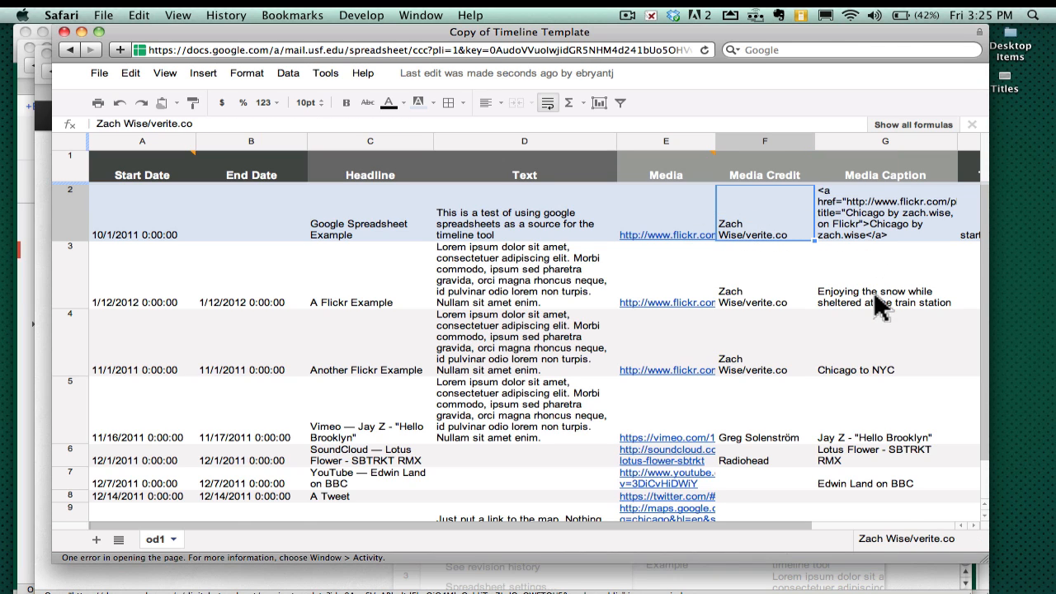
pyautogui.hscroll(5, 873, 291)
pyautogui.moveTo(788, 216)
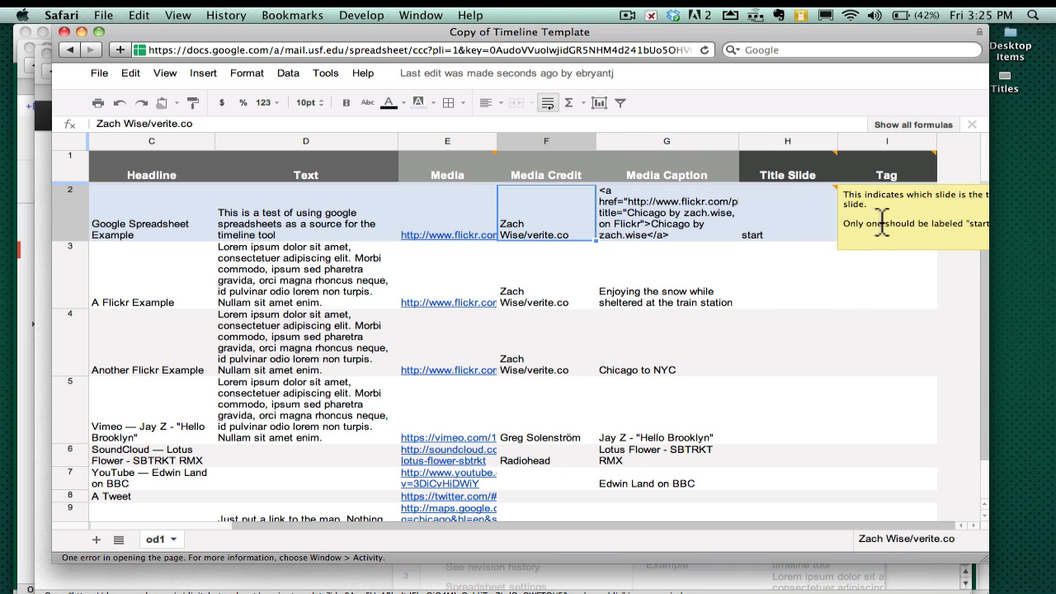
# Step: Compare the sample timeline on the Timeline JS page with the template spreadsheet's column headings, placing both windows in view together
pyautogui.press('super+grave')
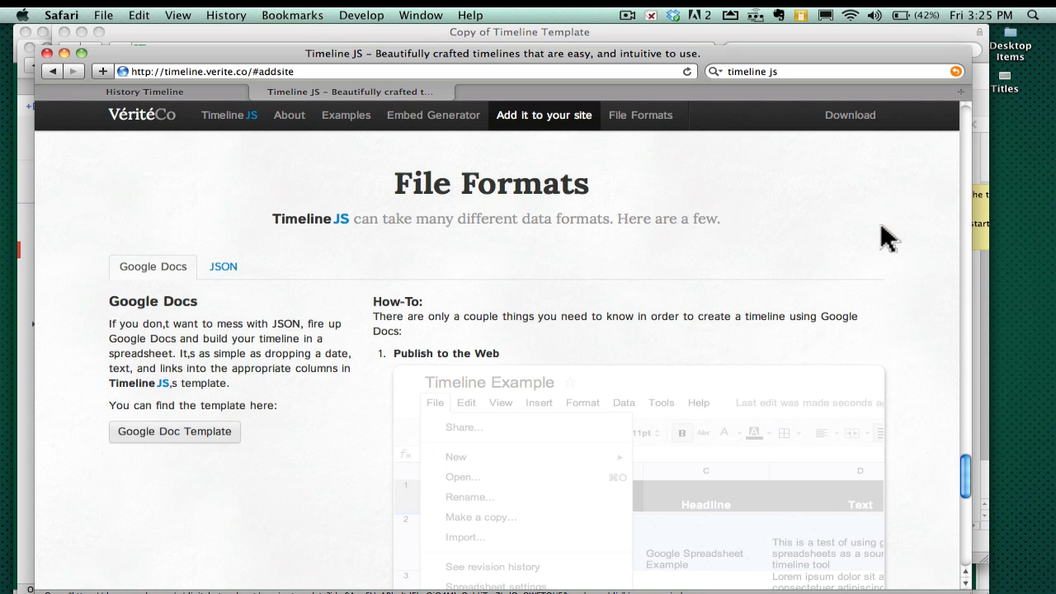
pyautogui.click(228, 117)
pyautogui.scroll(-3, 326, 216)
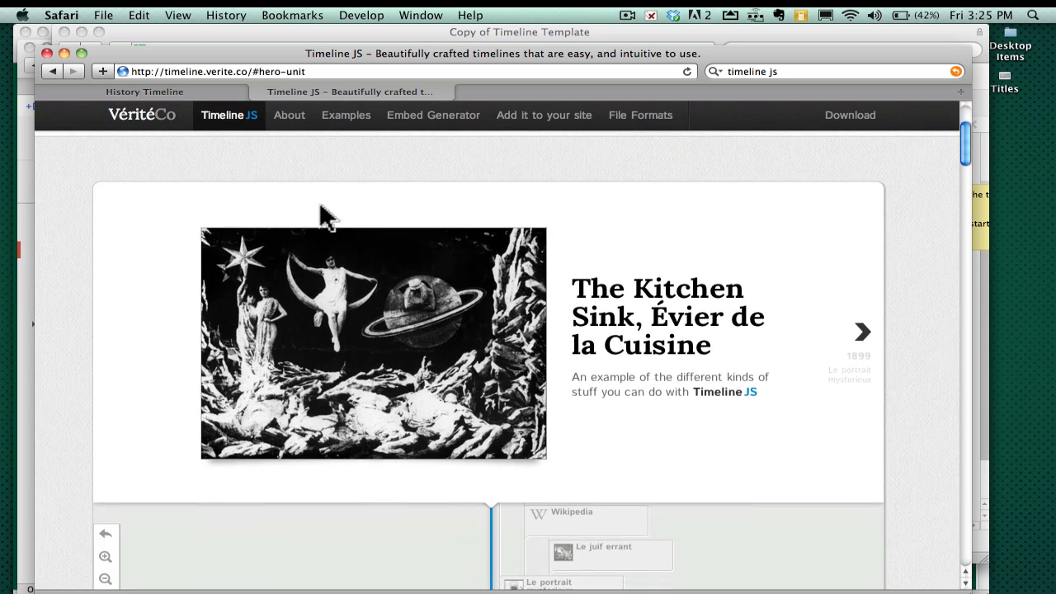
pyautogui.scroll(-2, 326, 216)
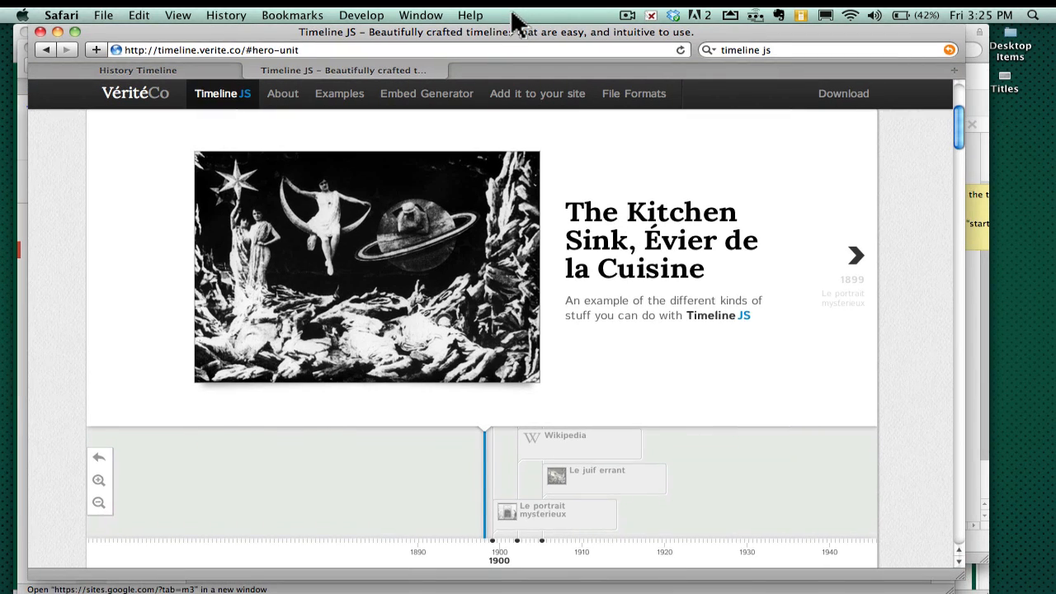
pyautogui.click(515, 42)
pyautogui.moveTo(512, 37); pyautogui.dragTo(513, 437)
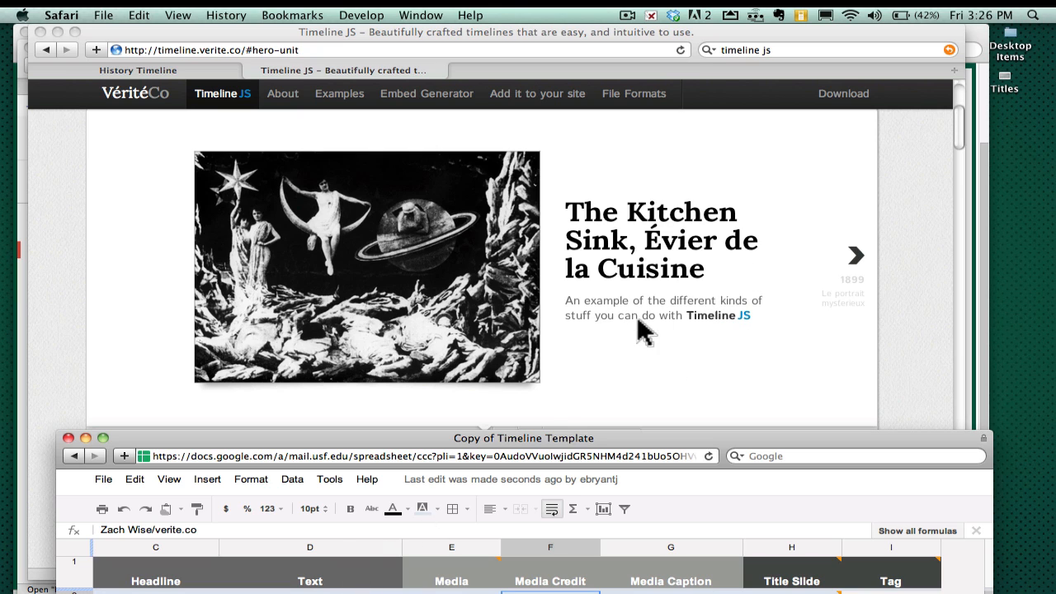
pyautogui.moveTo(462, 561)
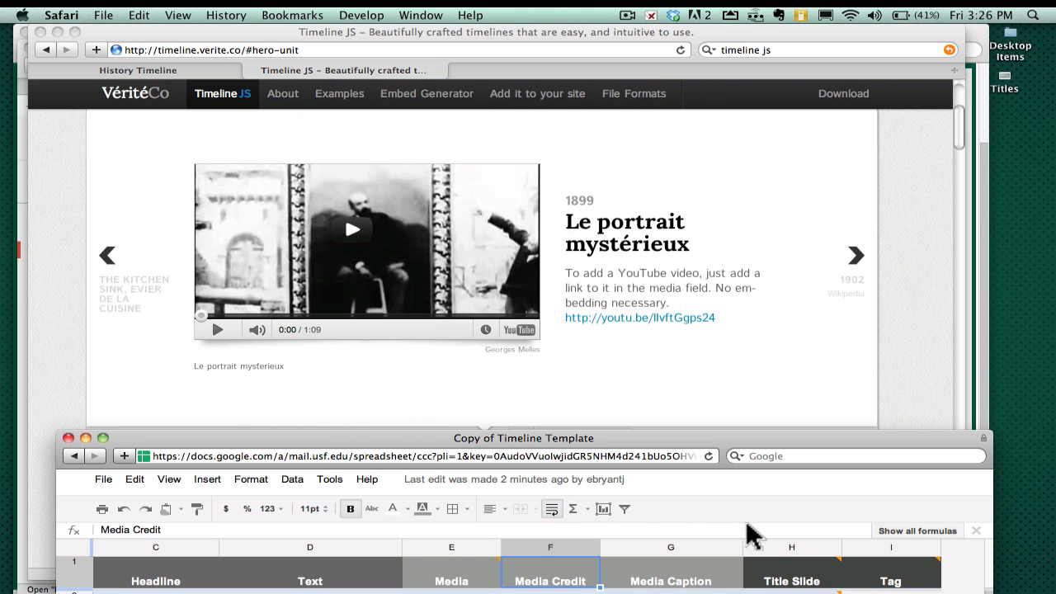
pyautogui.moveTo(794, 577)
pyautogui.click(715, 373)
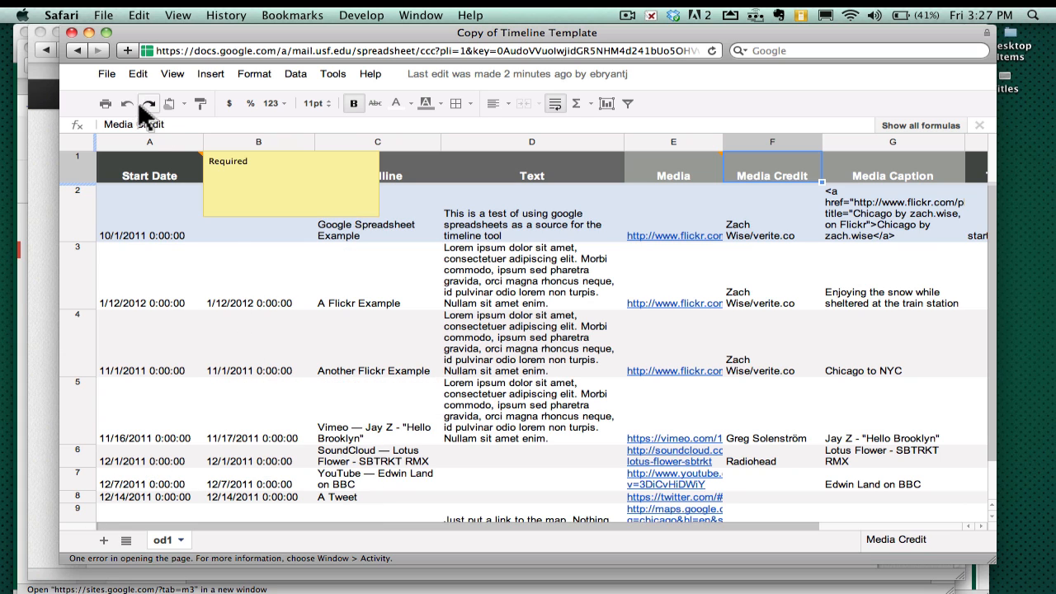
# Step: Set the copied timeline spreadsheet's sharing visibility to Public on the web and save the sharing settings
pyautogui.click(112, 73)
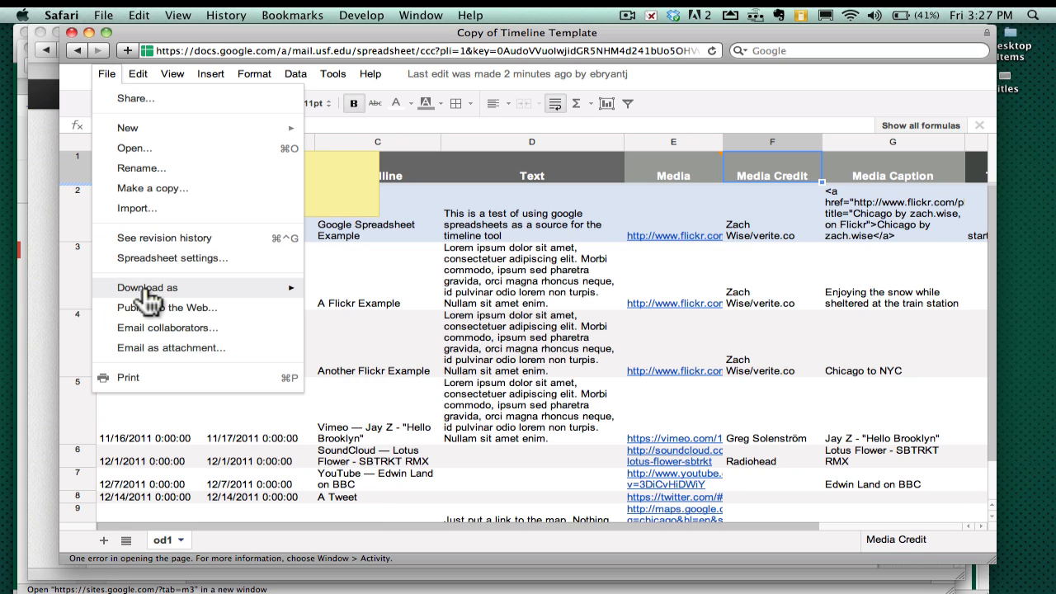
pyautogui.click(142, 103)
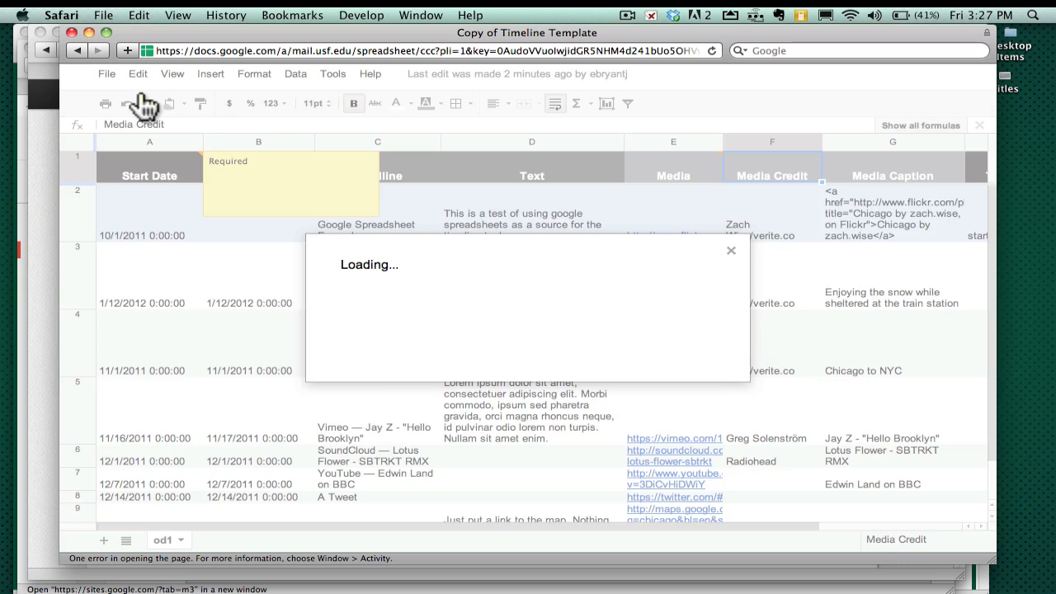
pyautogui.click(629, 216)
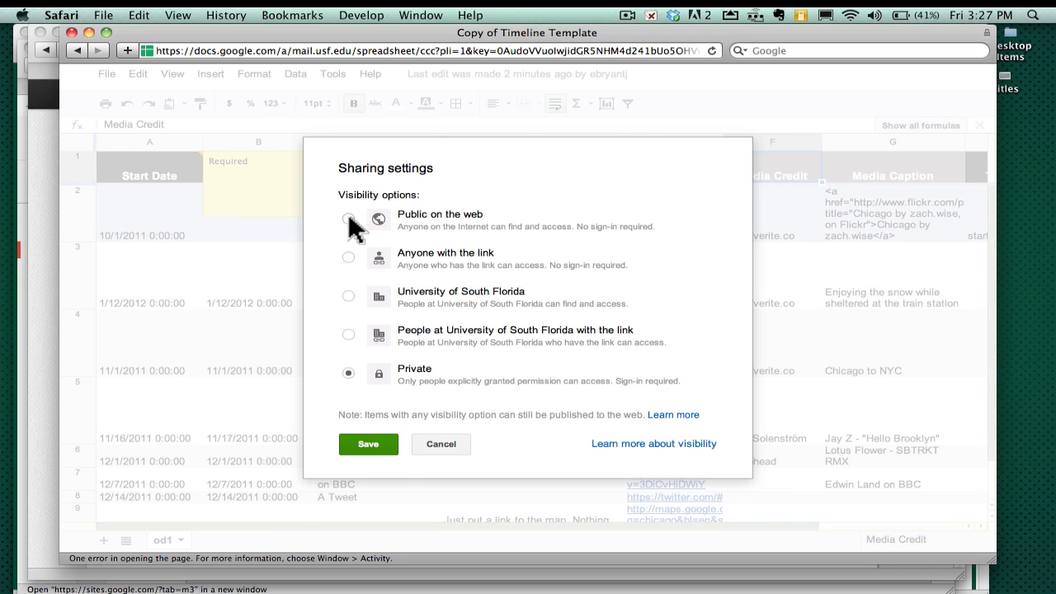
pyautogui.click(349, 218)
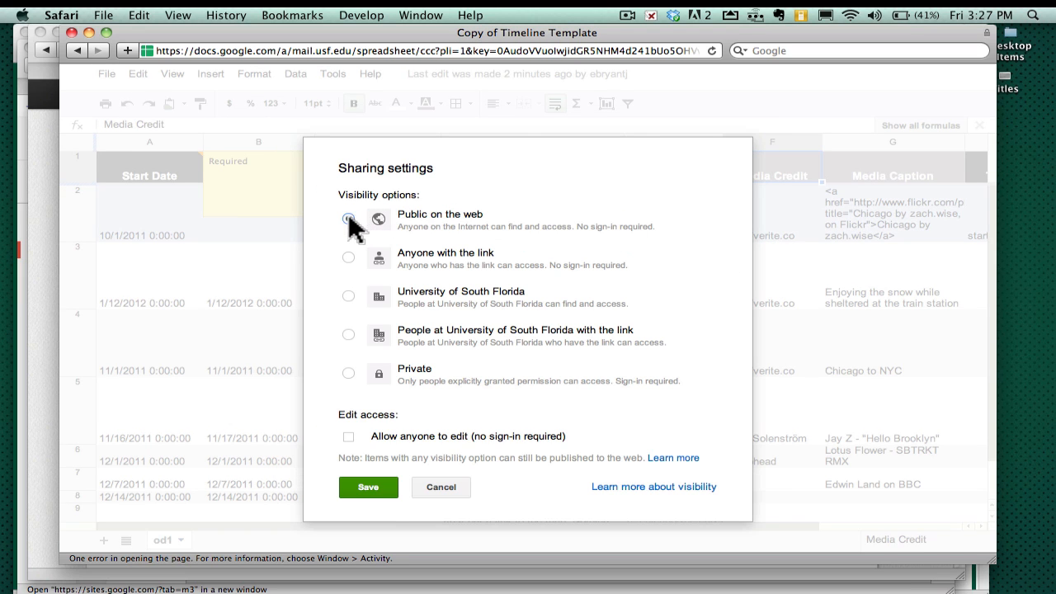
pyautogui.click(369, 488)
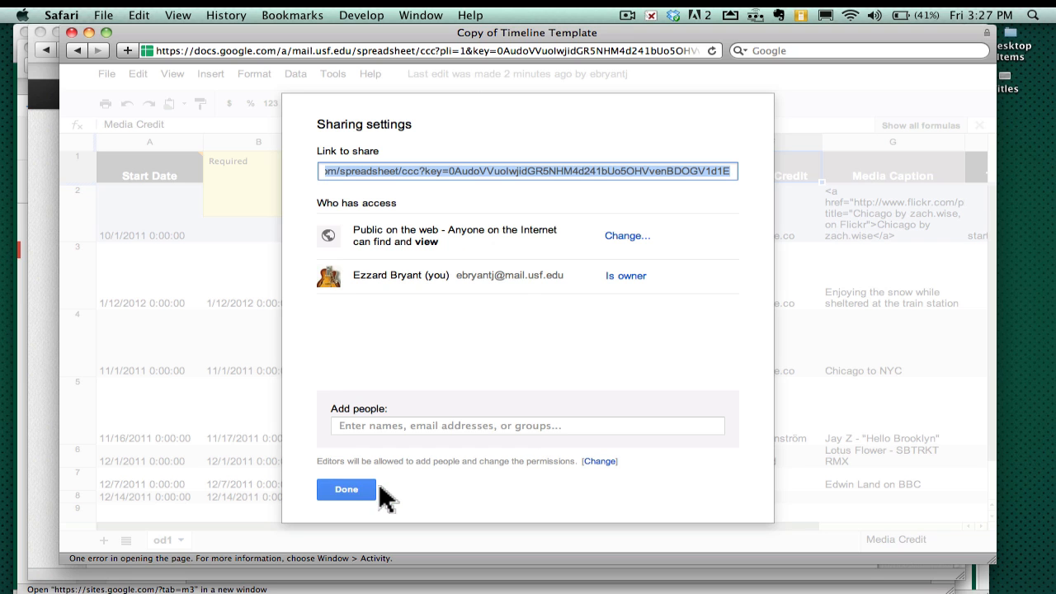
pyautogui.click(342, 492)
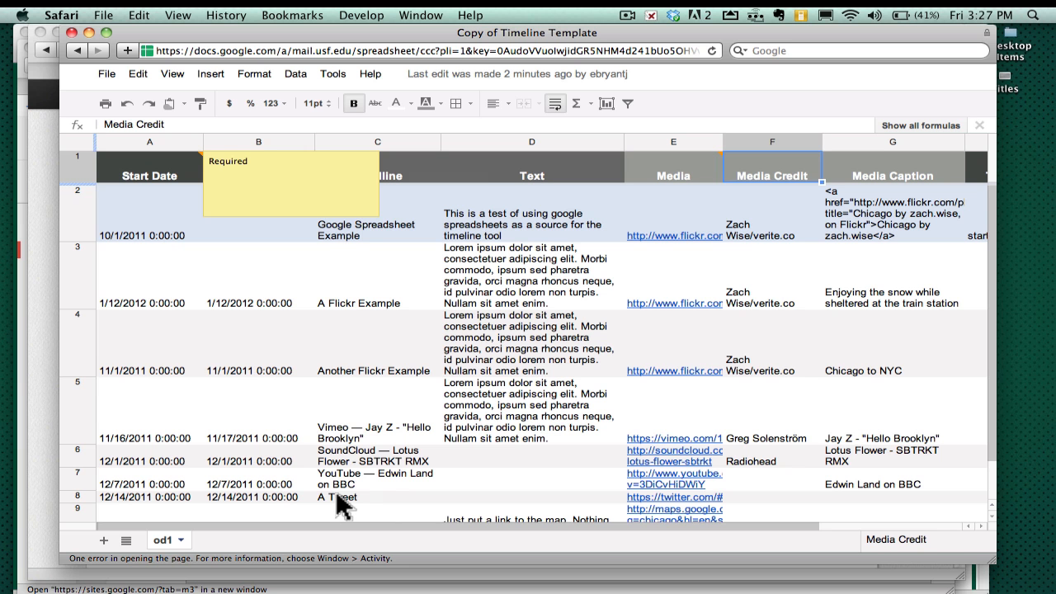
# Step: Publish all sheets of the spreadsheet to the web with automatic republishing on changes
pyautogui.click(106, 73)
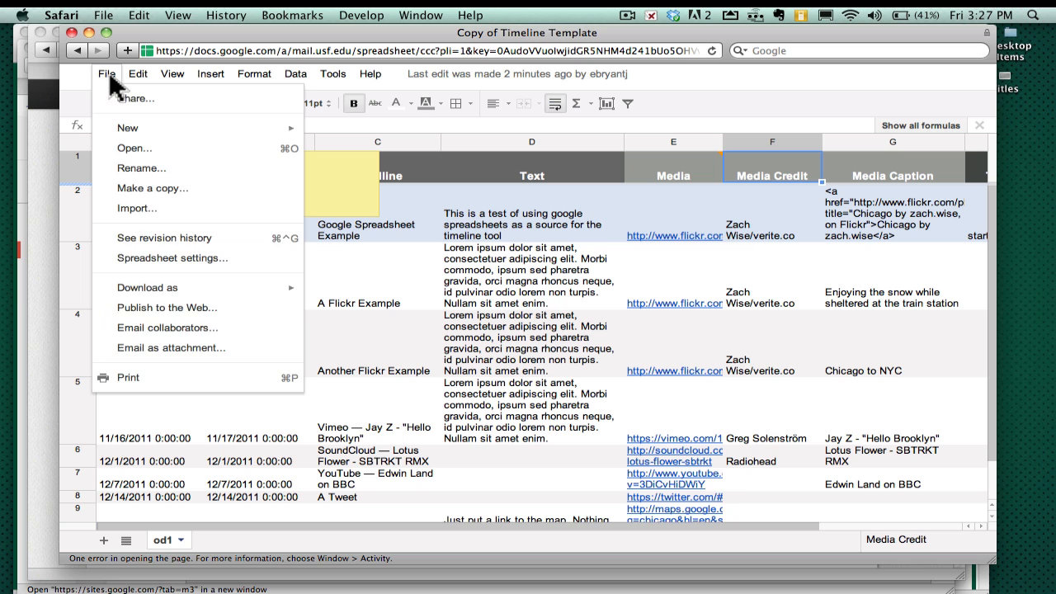
pyautogui.click(137, 309)
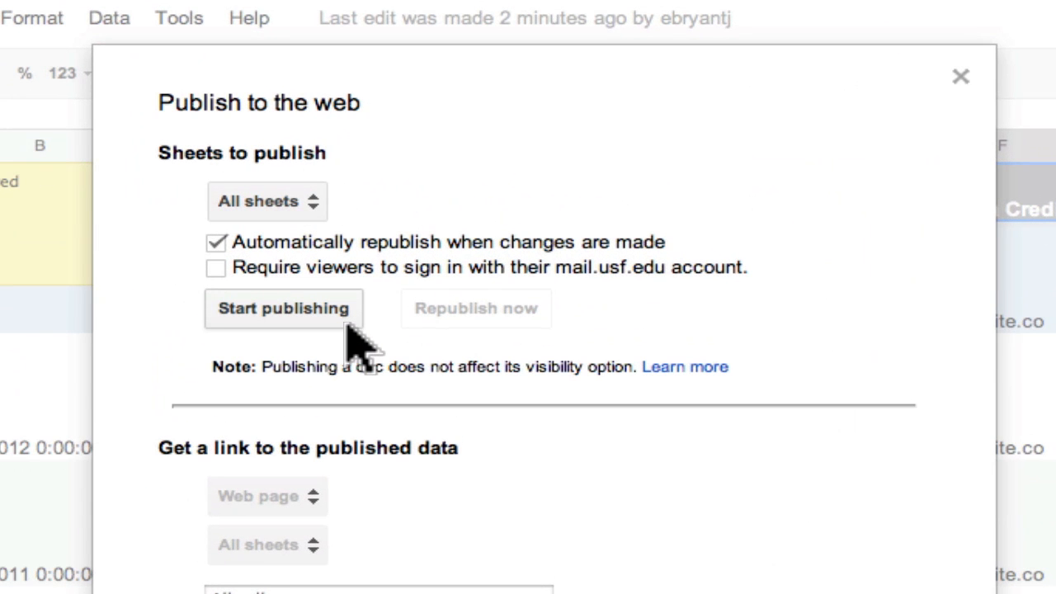
pyautogui.click(336, 315)
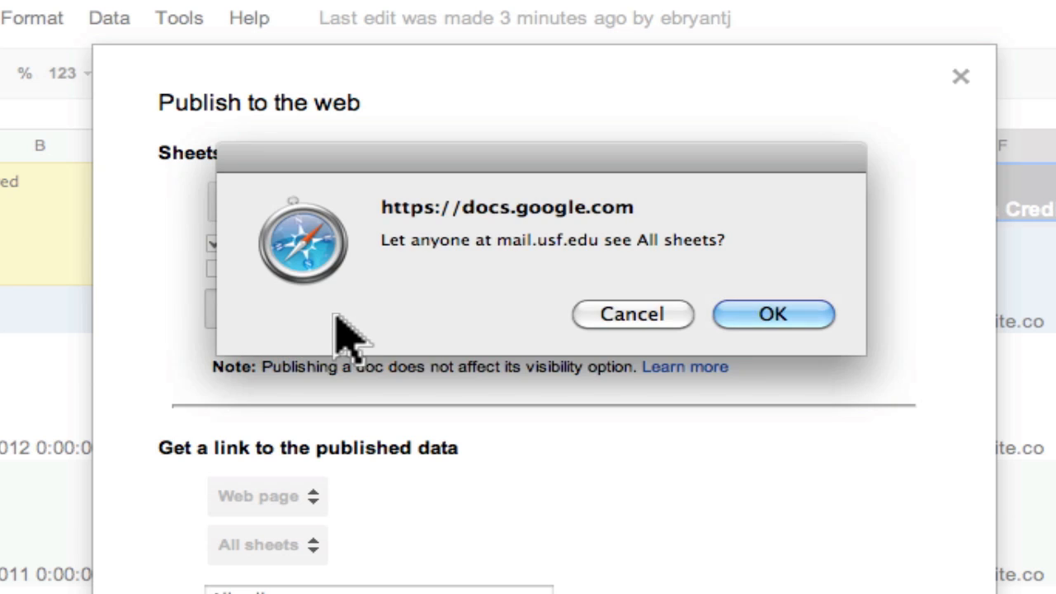
pyautogui.click(776, 315)
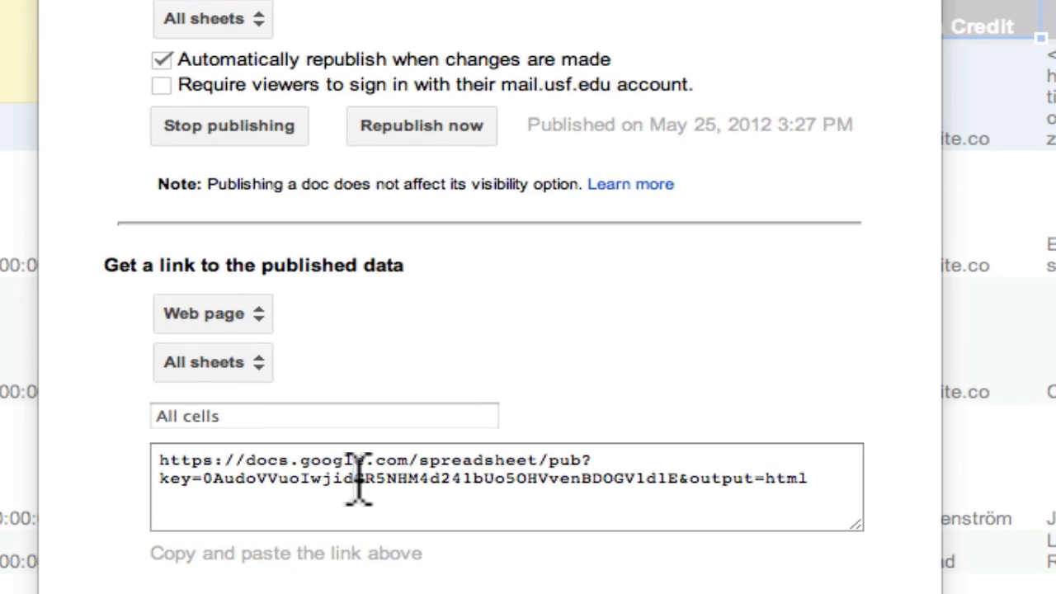
# Step: Copy the full web page link to the published data and close the publishing dialog
pyautogui.doubleClick(359, 479)
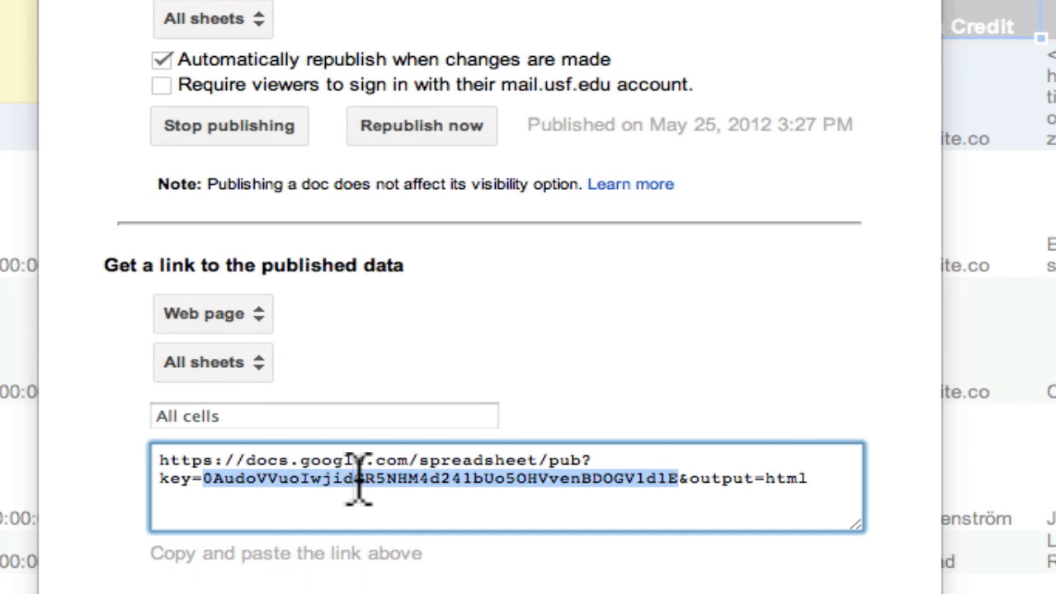
pyautogui.tripleClick(359, 478)
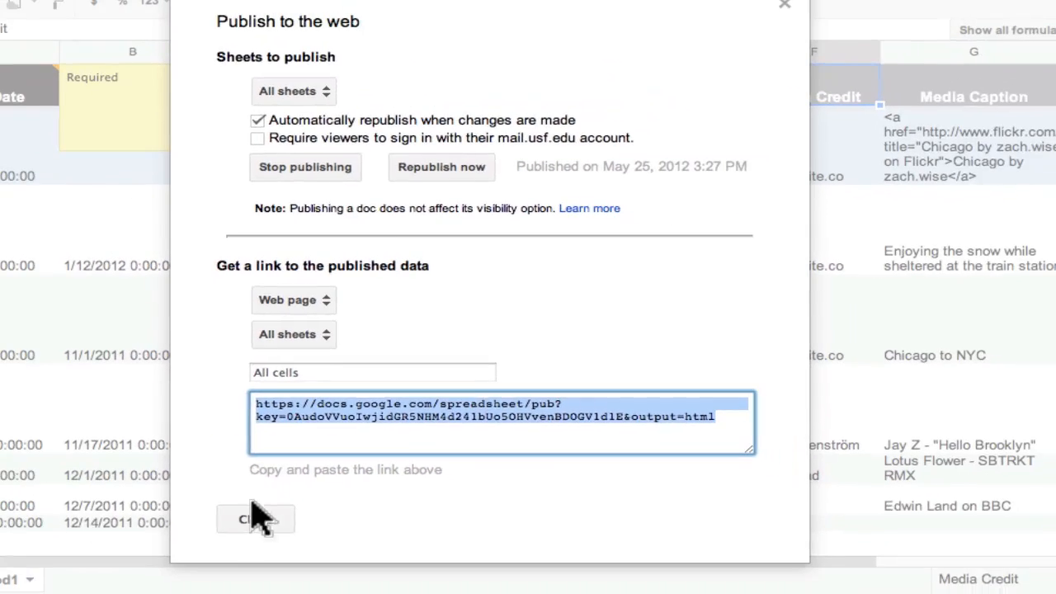
pyautogui.click(256, 526)
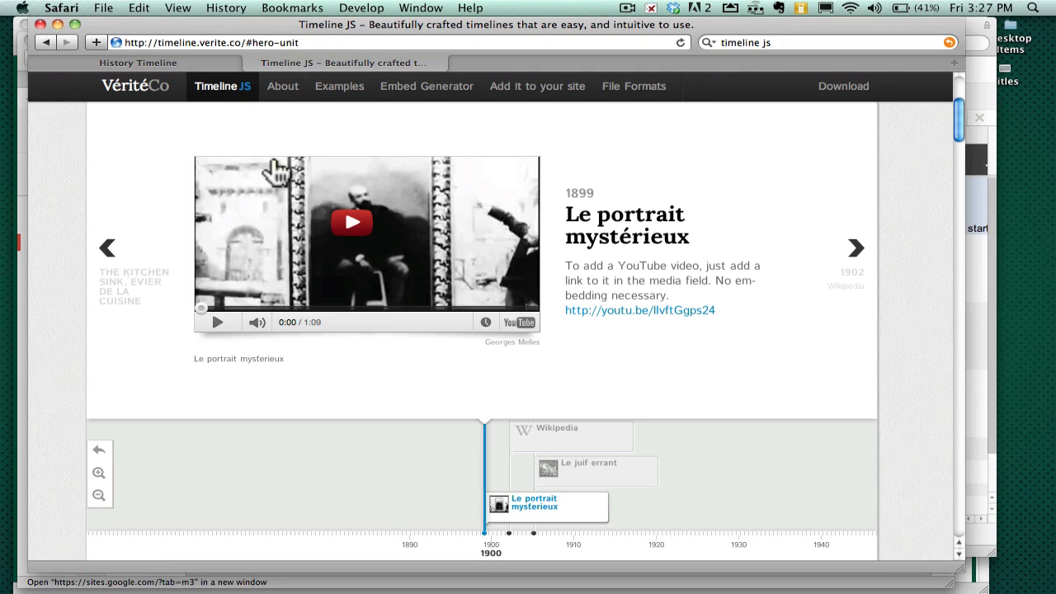
# Step: Paste the published spreadsheet link as the Google Spreadsheet URL in the Timeline JS Embed Generator and update the embed code
pyautogui.scroll(-2, 278, 170)
pyautogui.scroll(5, 342, 173)
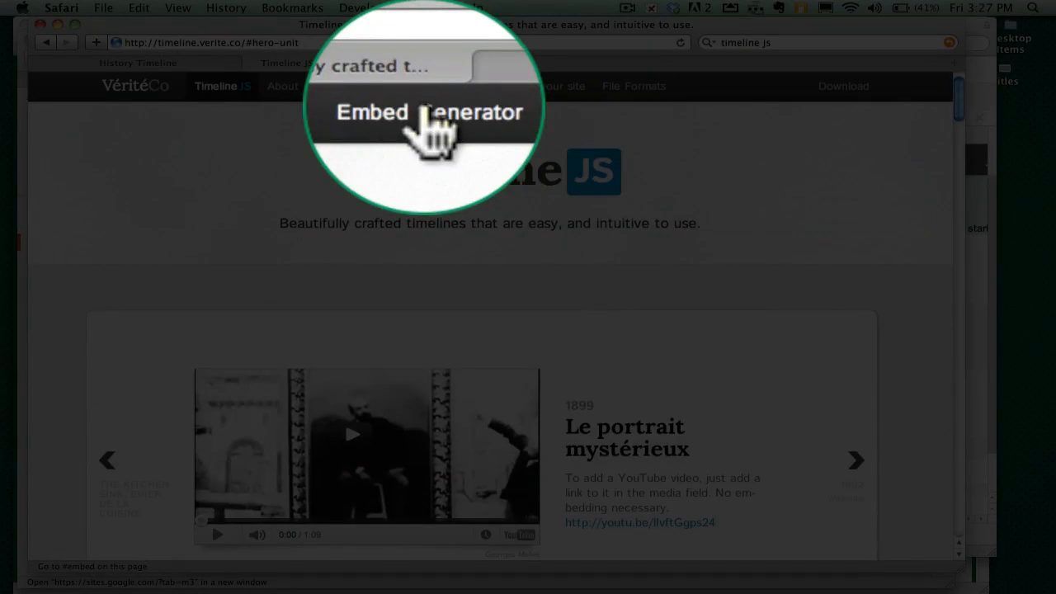
pyautogui.click(423, 85)
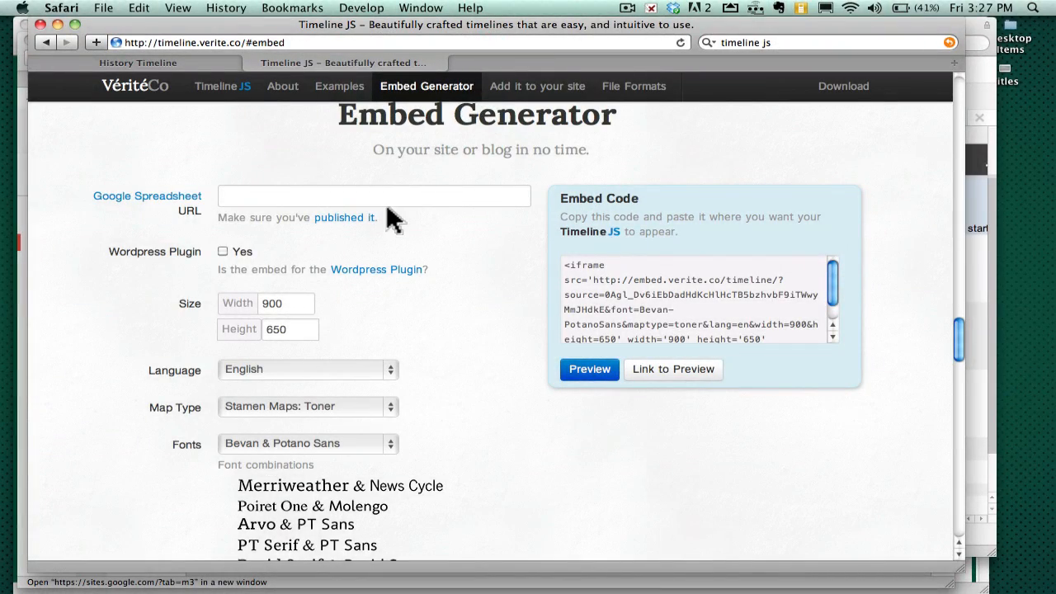
pyautogui.click(387, 203)
pyautogui.press('super+v')
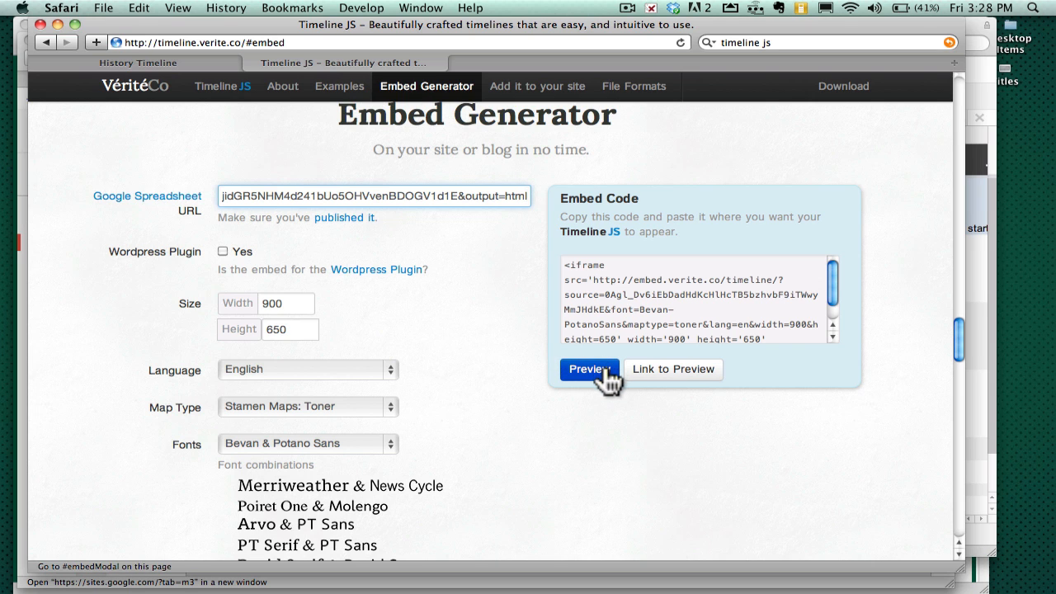
pyautogui.click(508, 316)
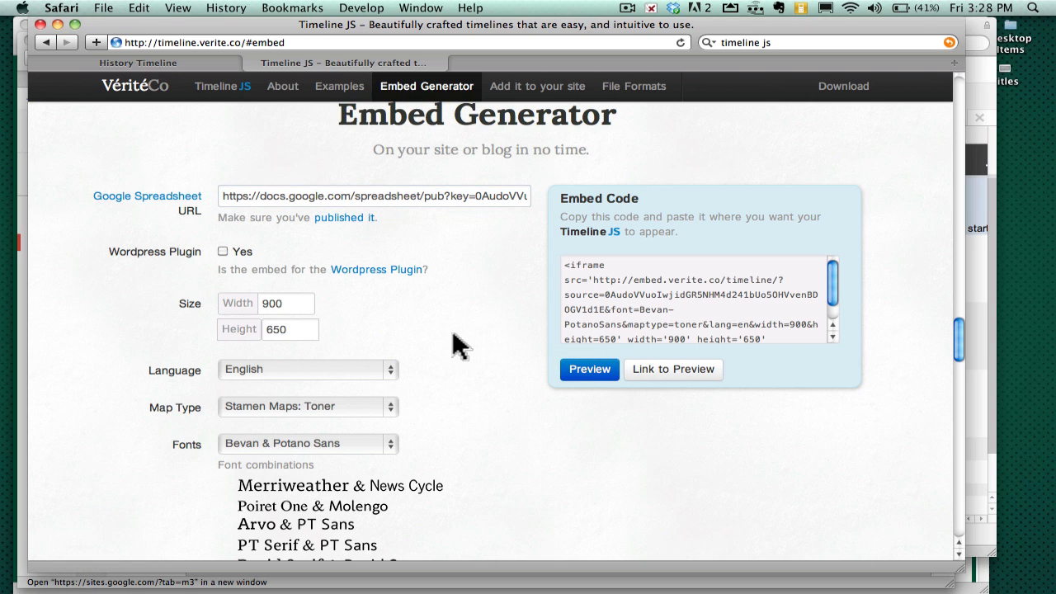
# Step: Preview the generated timeline, close the preview, and copy the complete iframe embed code
pyautogui.click(600, 373)
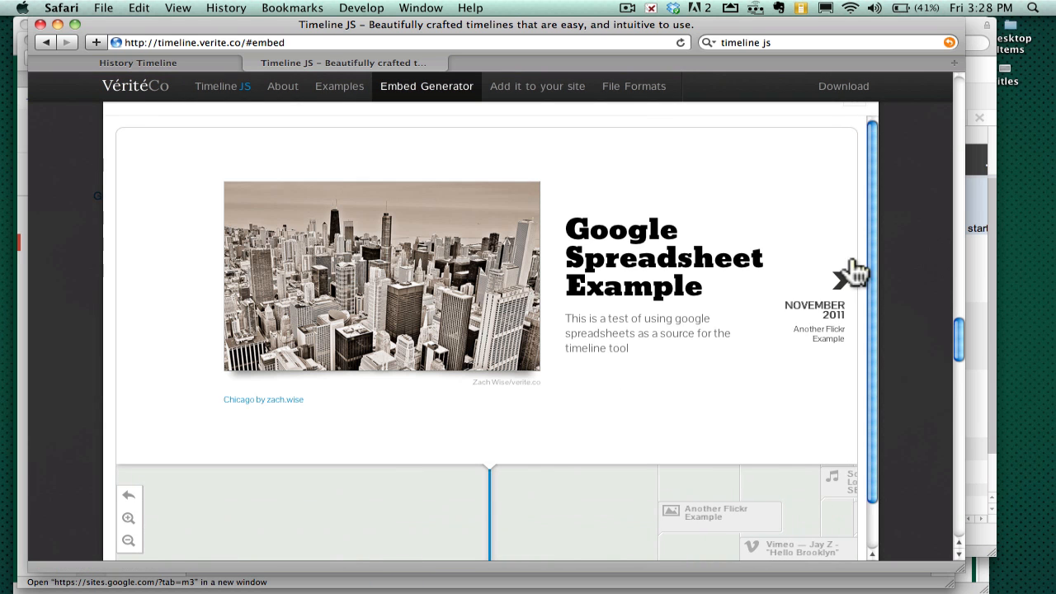
pyautogui.click(920, 264)
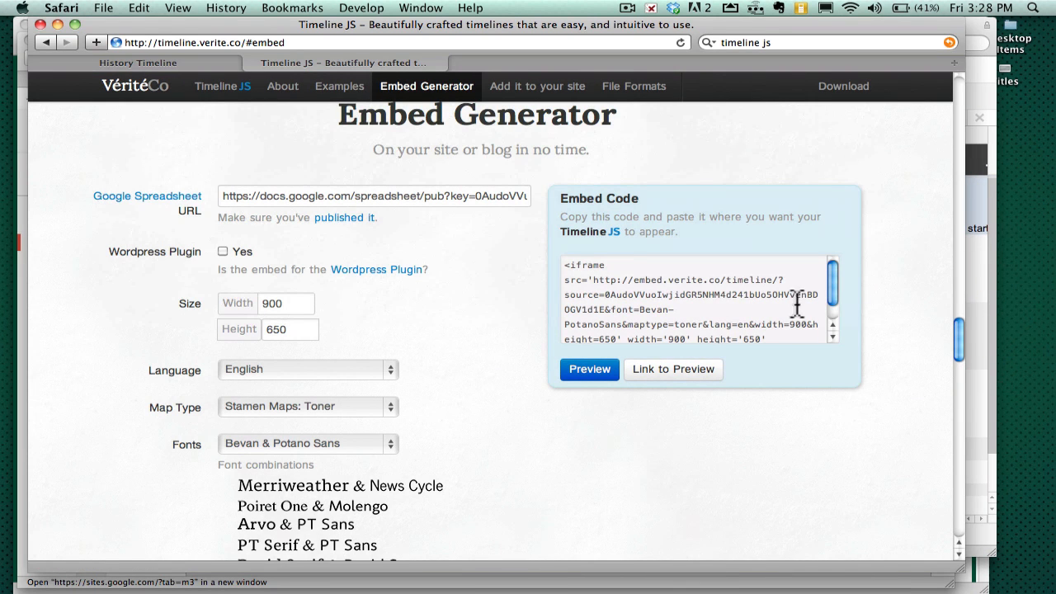
pyautogui.click(685, 308)
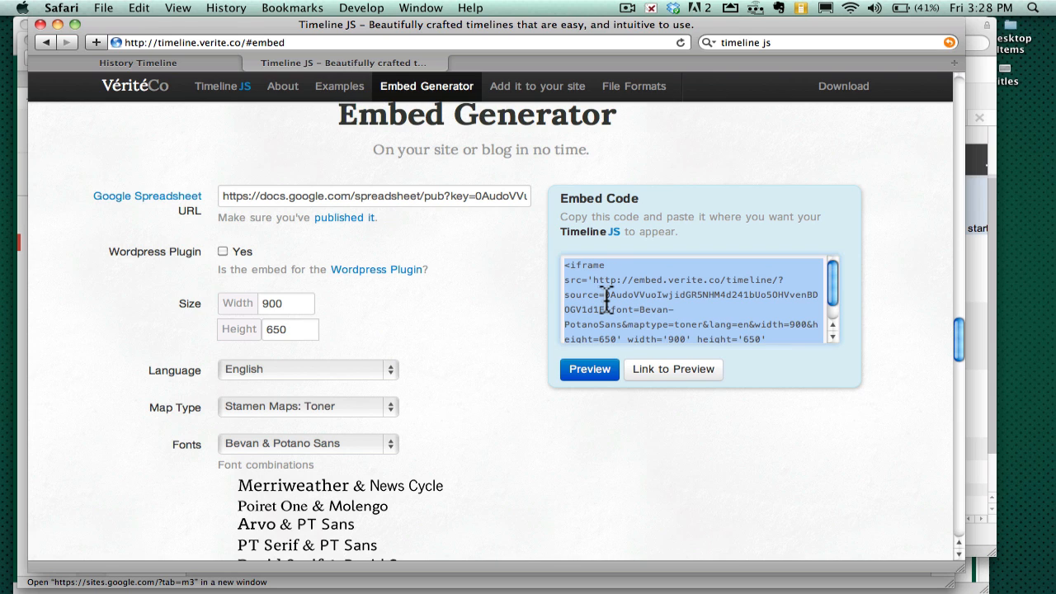
pyautogui.press('super+c')
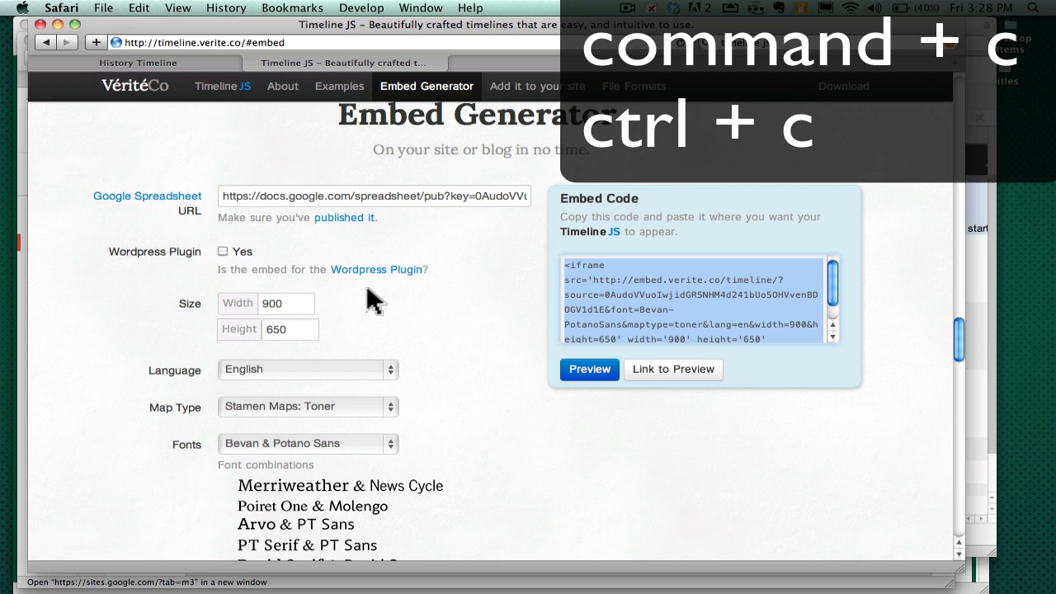
# Step: Replace the HTML source of the History Timeline site's Home page with the copied timeline embed code and save the page
pyautogui.click(196, 64)
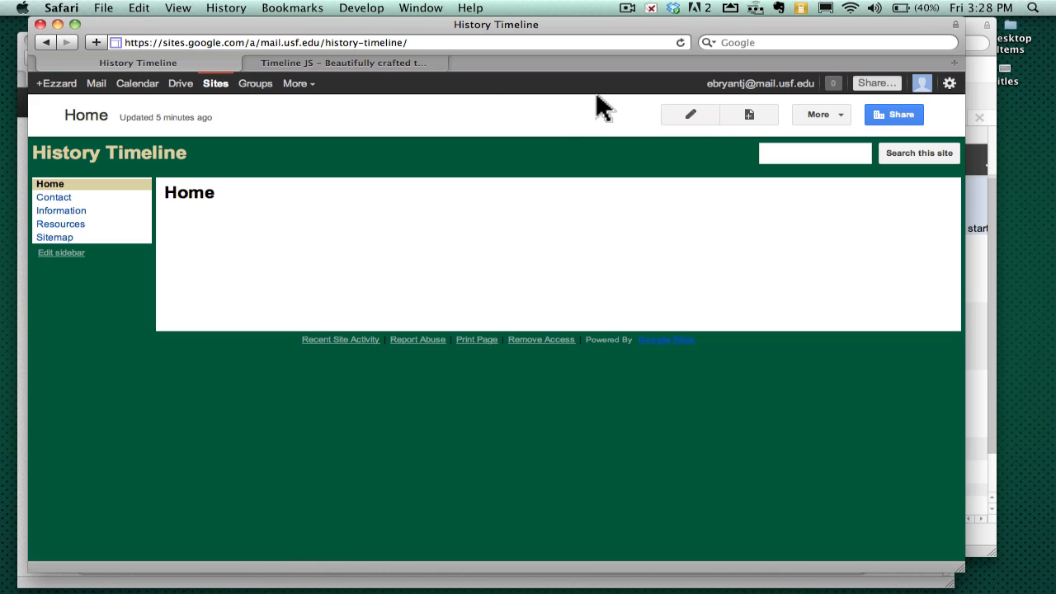
pyautogui.click(686, 113)
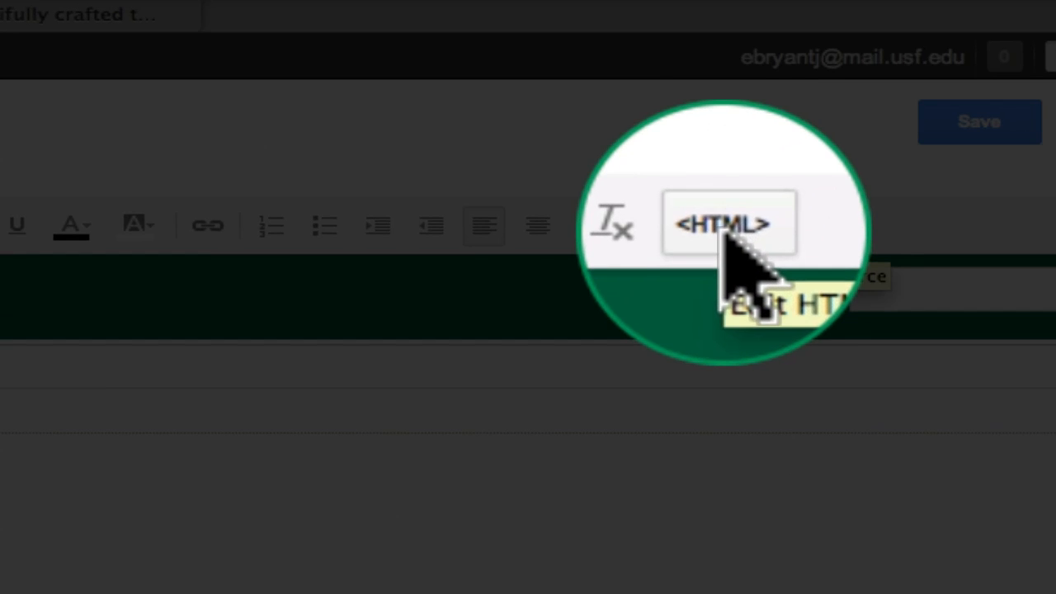
pyautogui.click(698, 163)
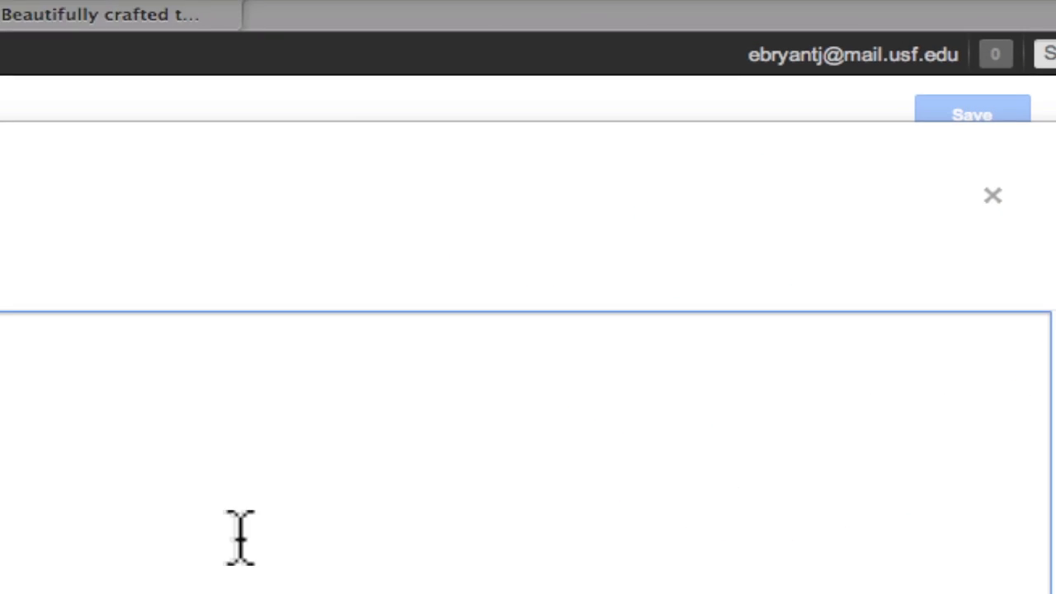
pyautogui.moveTo(420, 349); pyautogui.dragTo(110, 200)
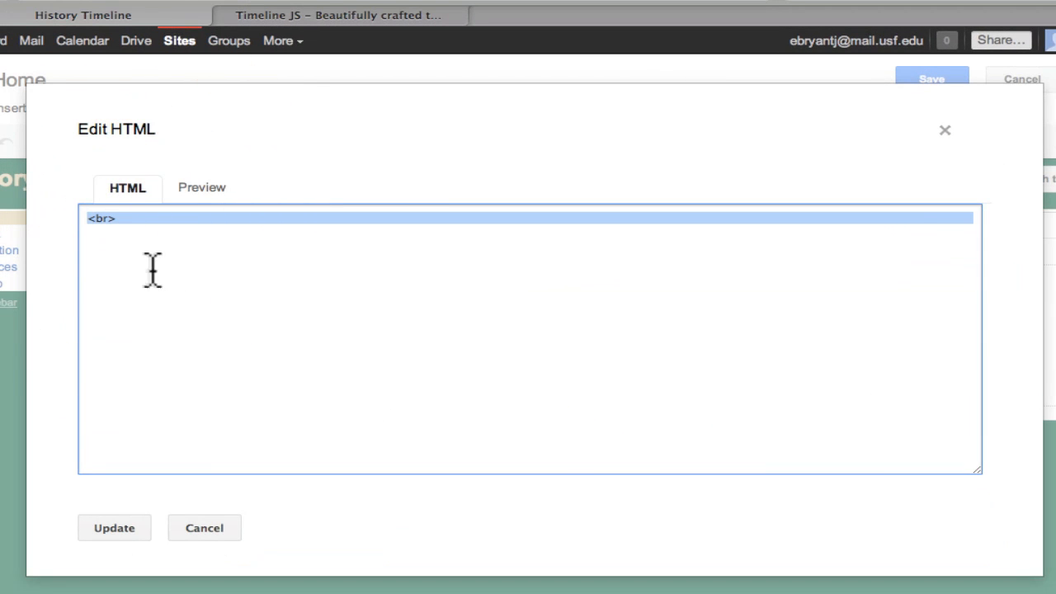
pyautogui.press('super+v')
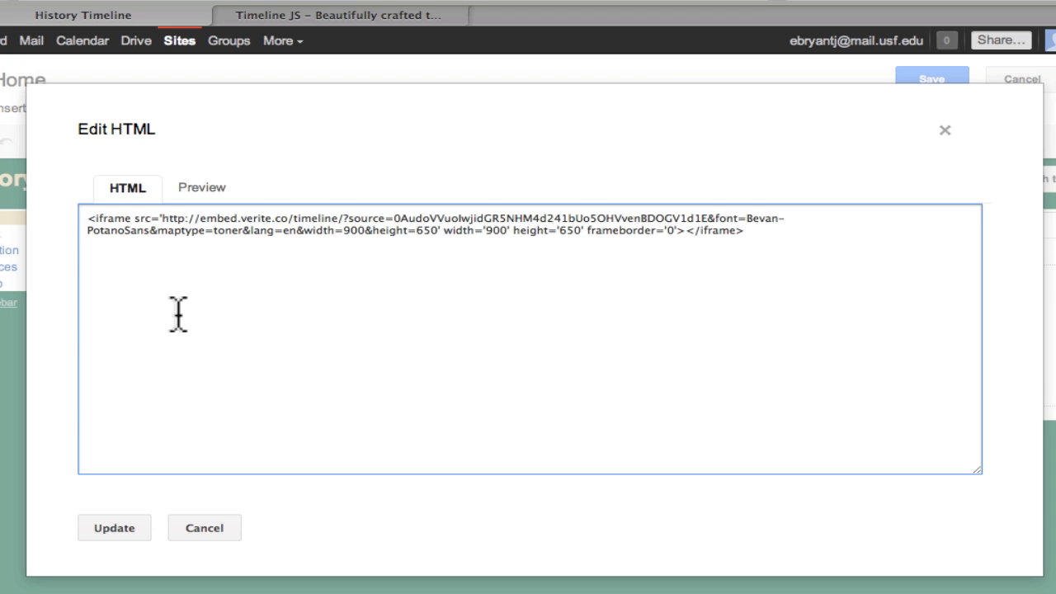
pyautogui.click(116, 531)
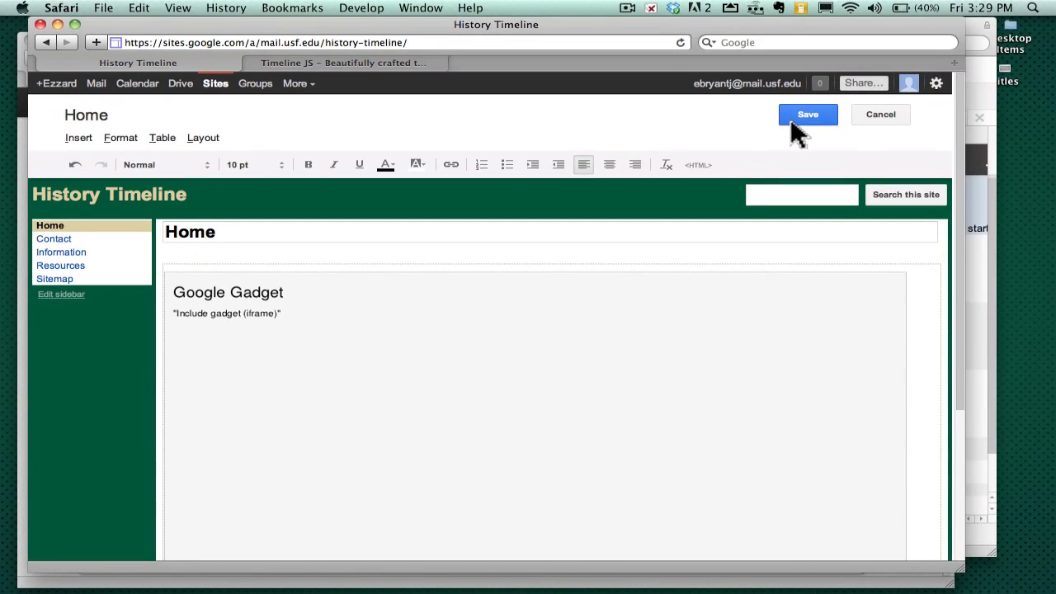
pyautogui.click(794, 130)
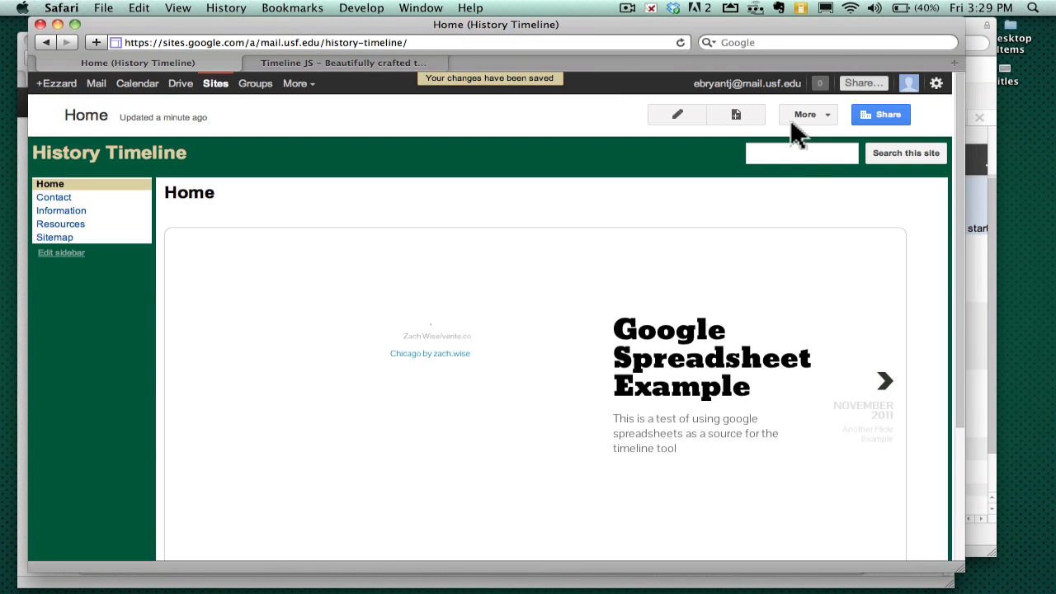
# Step: Go forward through the events of the timeline embedded on the Home page to check their media
pyautogui.click(885, 380)
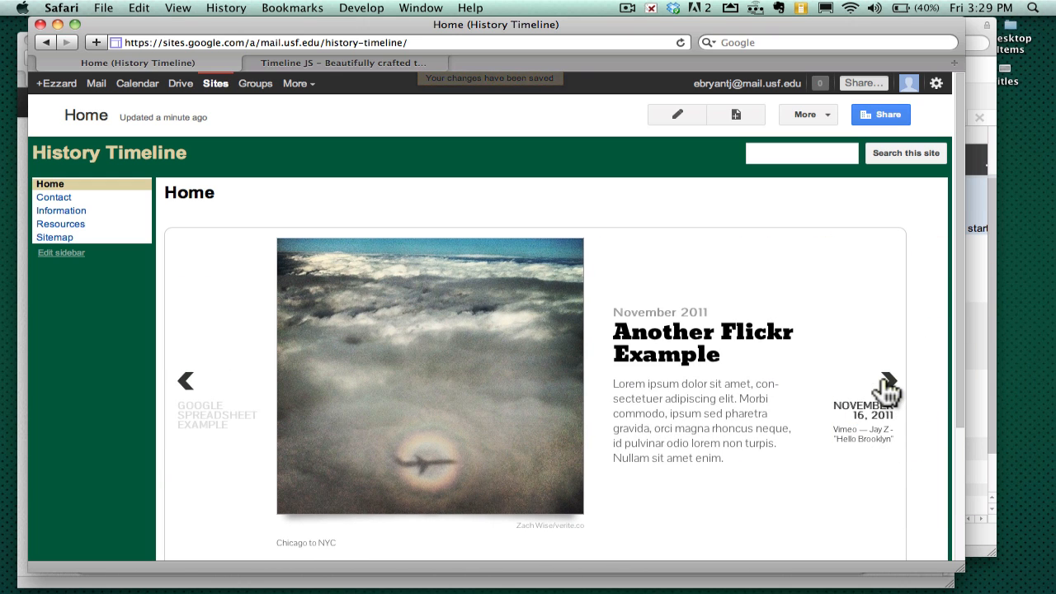
pyautogui.click(884, 381)
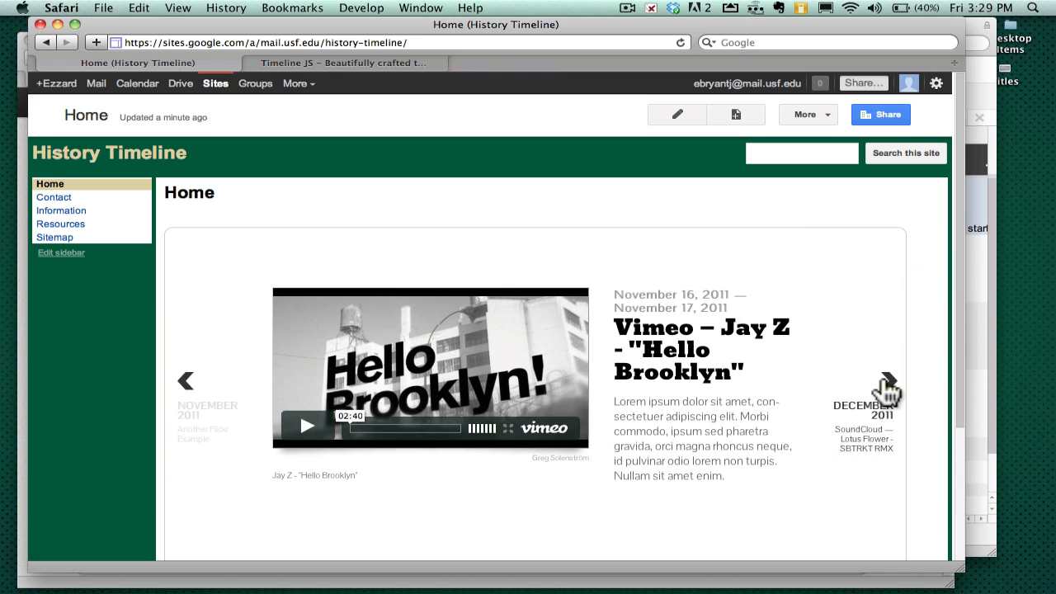
pyautogui.click(888, 383)
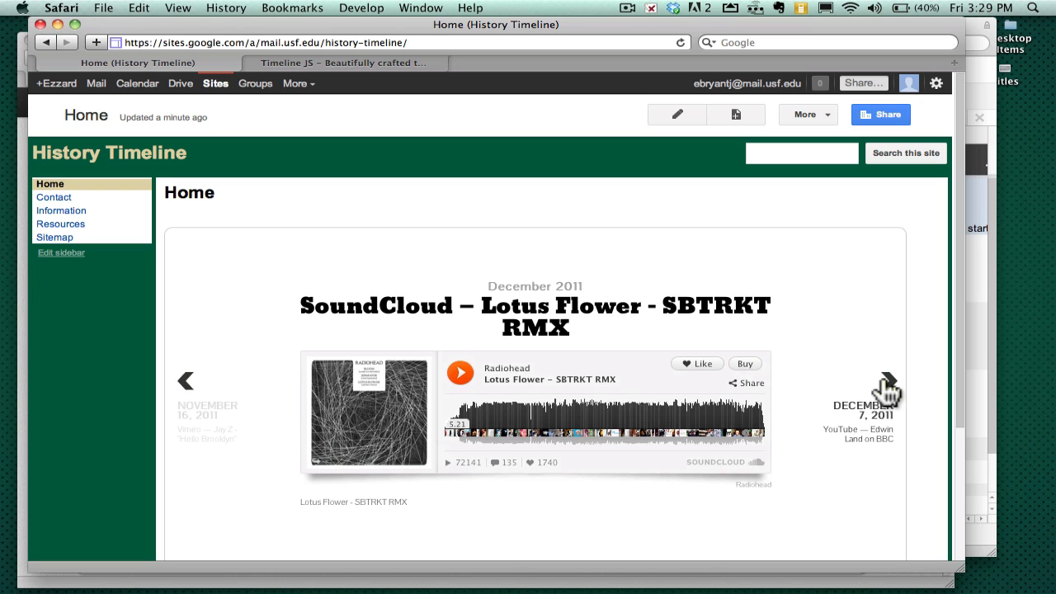
pyautogui.click(888, 383)
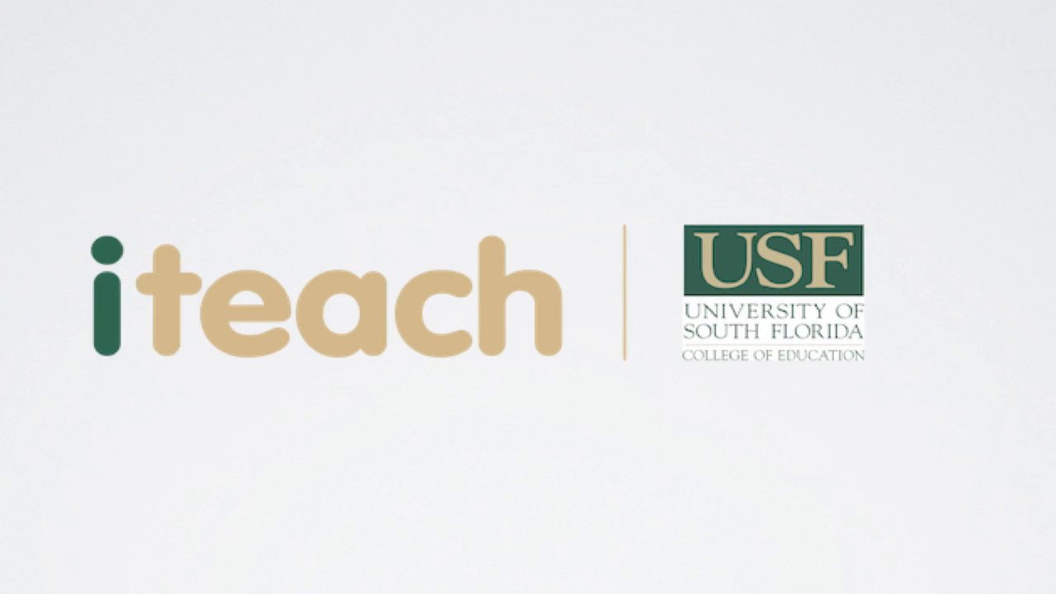